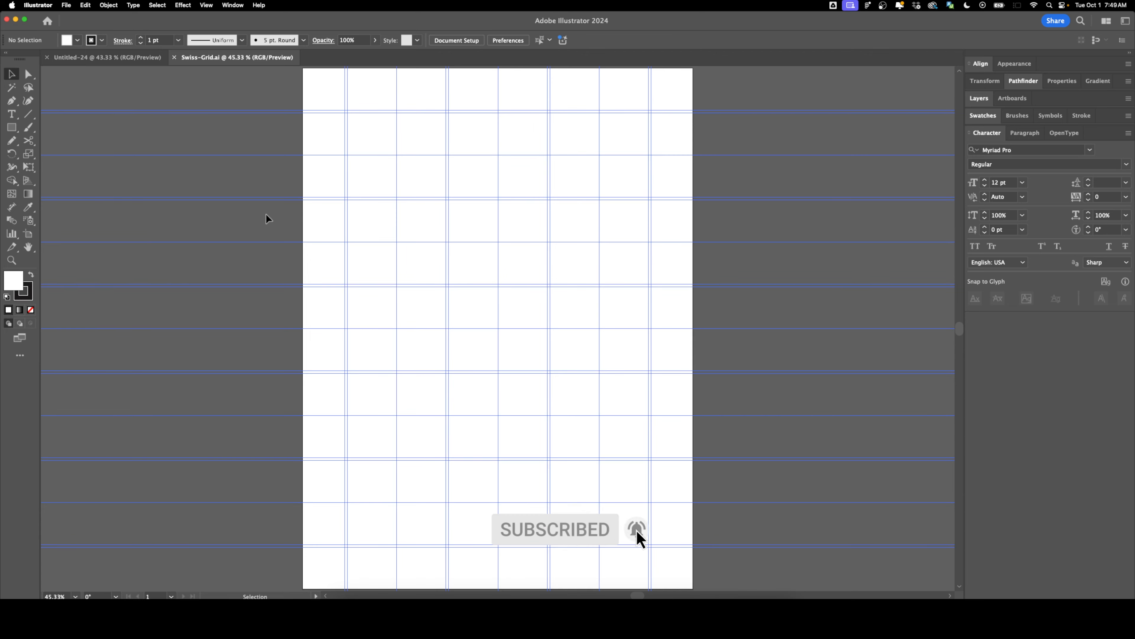
Step: Copy all guides from Swiss-Grid.ai, paste them in place into the Untitled-24 document, and lock them
{"action": "key", "text": "a"}
{"action": "key", "text": "super+a"}
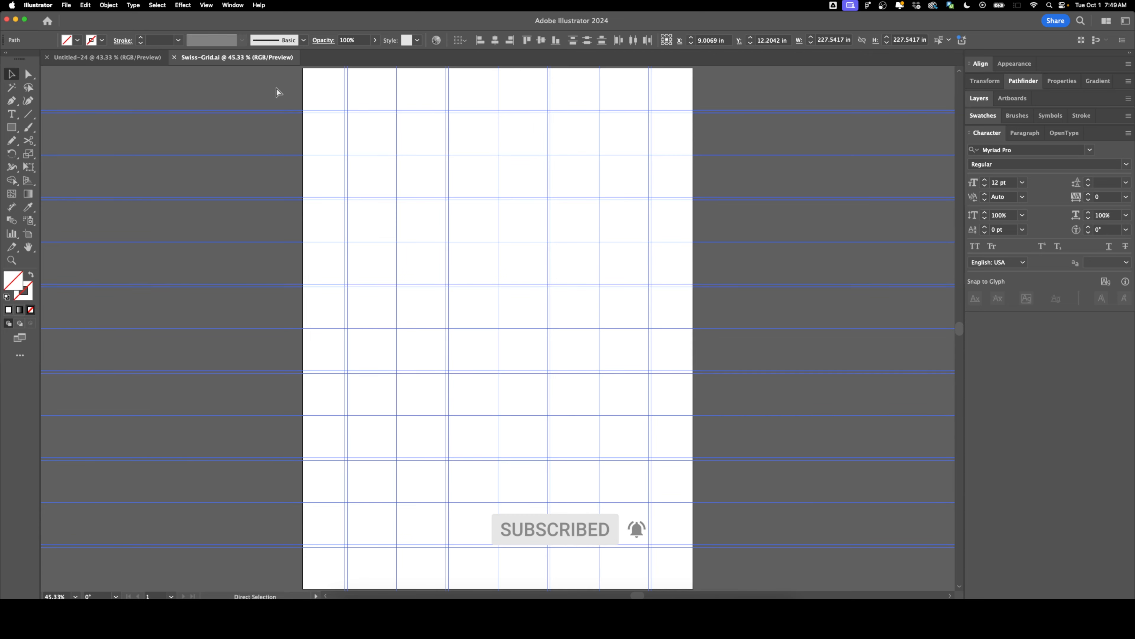
{"action": "left_click", "coordinate": [105, 57]}
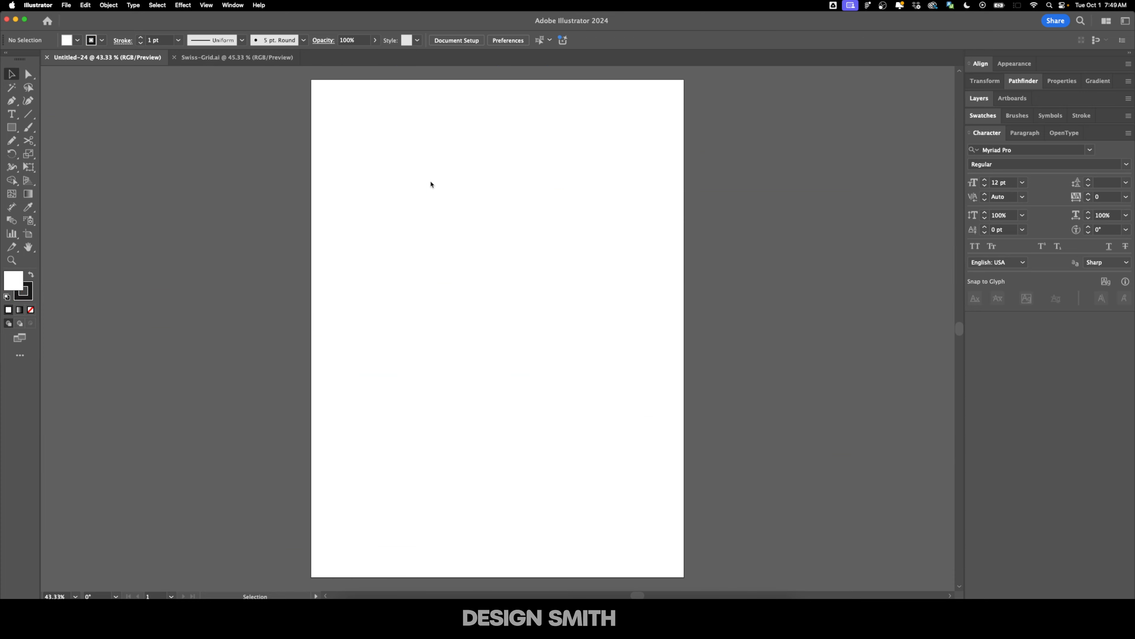
{"action": "key", "text": "super+shift+v"}
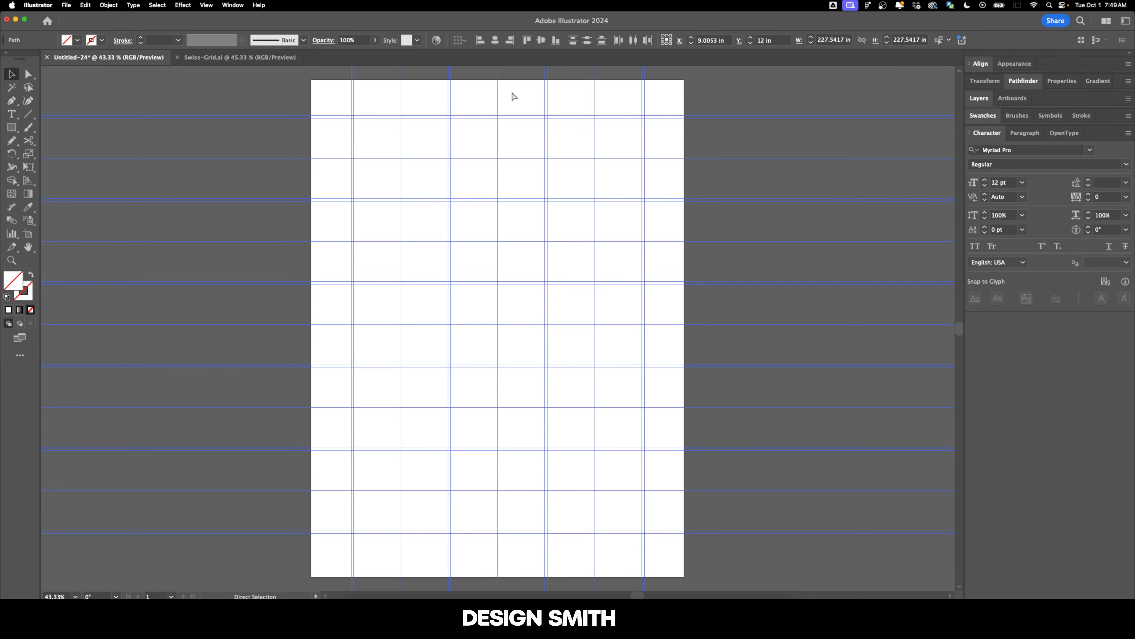
{"action": "left_click", "coordinate": [206, 5]}
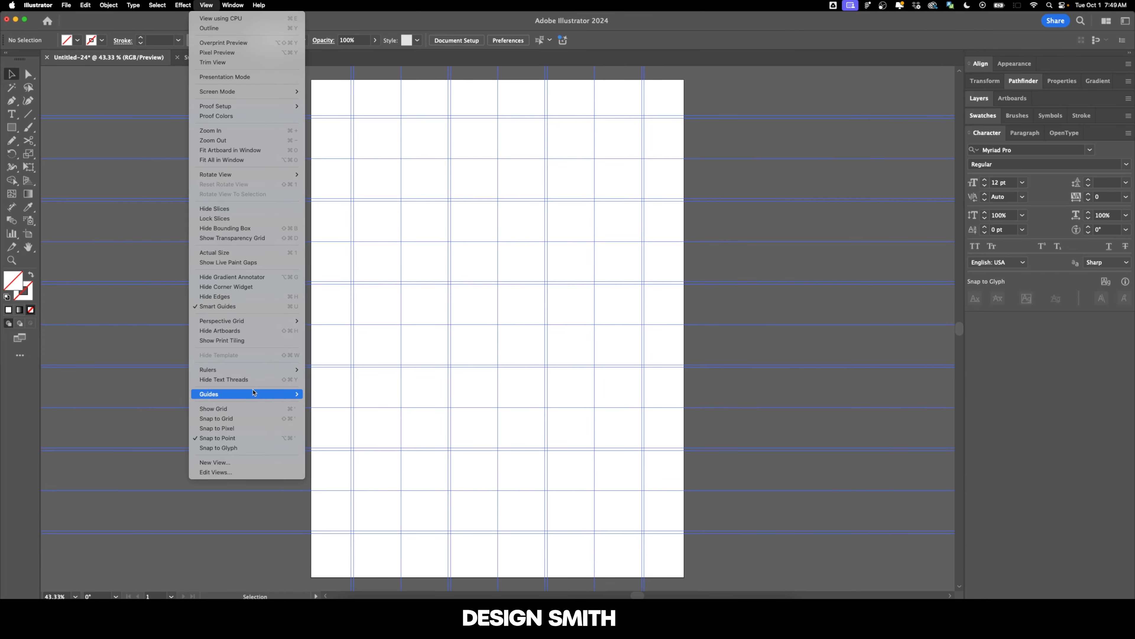
{"action": "mouse_move", "coordinate": [277, 394]}
{"action": "left_click", "coordinate": [333, 405]}
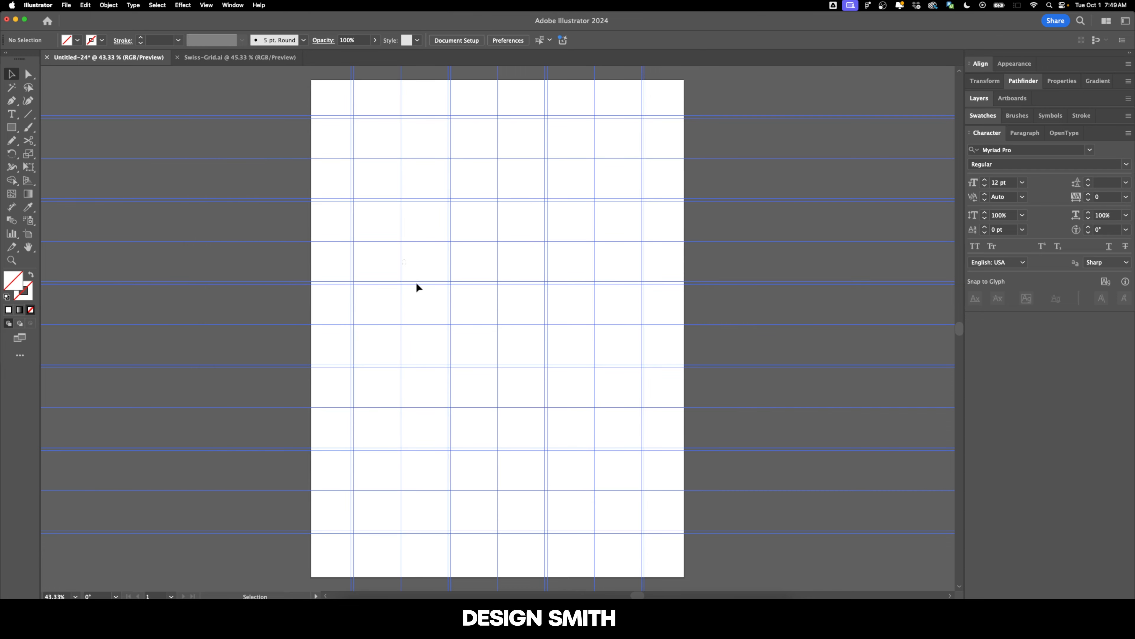
{"action": "left_click_drag", "start_coordinate": [416, 282], "coordinate": [550, 381]}
{"action": "left_click_drag", "start_coordinate": [401, 284], "coordinate": [575, 408]}
{"action": "left_click_drag", "start_coordinate": [431, 377], "coordinate": [574, 381]}
{"action": "left_click_drag", "start_coordinate": [395, 284], "coordinate": [549, 374]}
Step: Draw a rectangle about 9.46 by 12.13 in from the grid's upper-left margin corner and fill it with black
{"action": "key", "text": "super+0"}
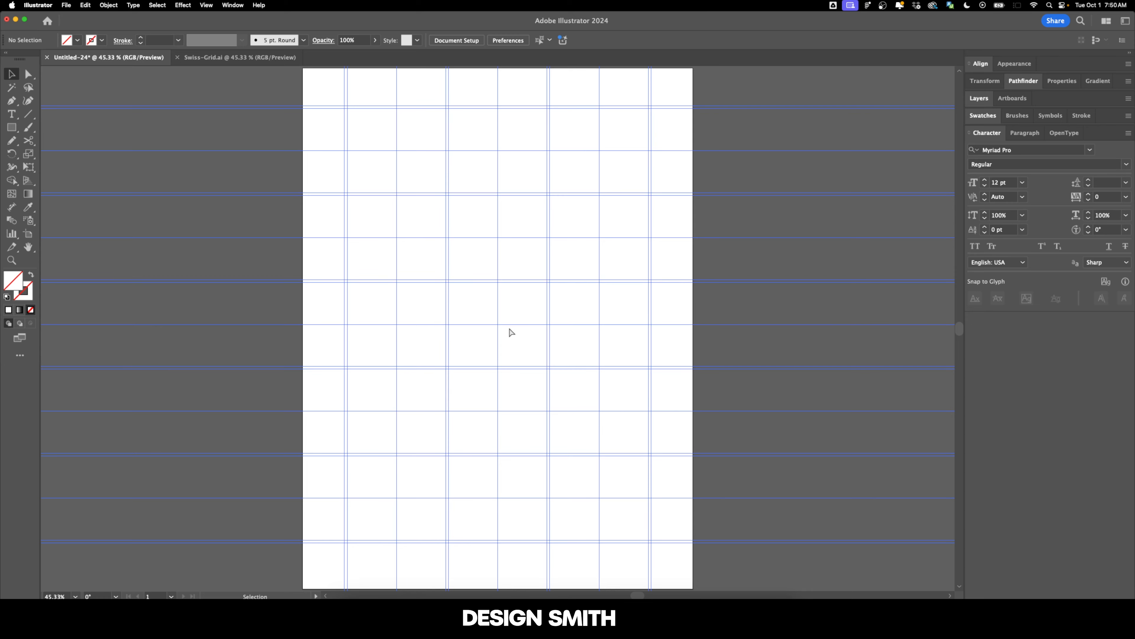
{"action": "key", "text": "m"}
{"action": "left_click_drag", "start_coordinate": [345, 107], "coordinate": [550, 370]}
{"action": "key", "text": "v"}
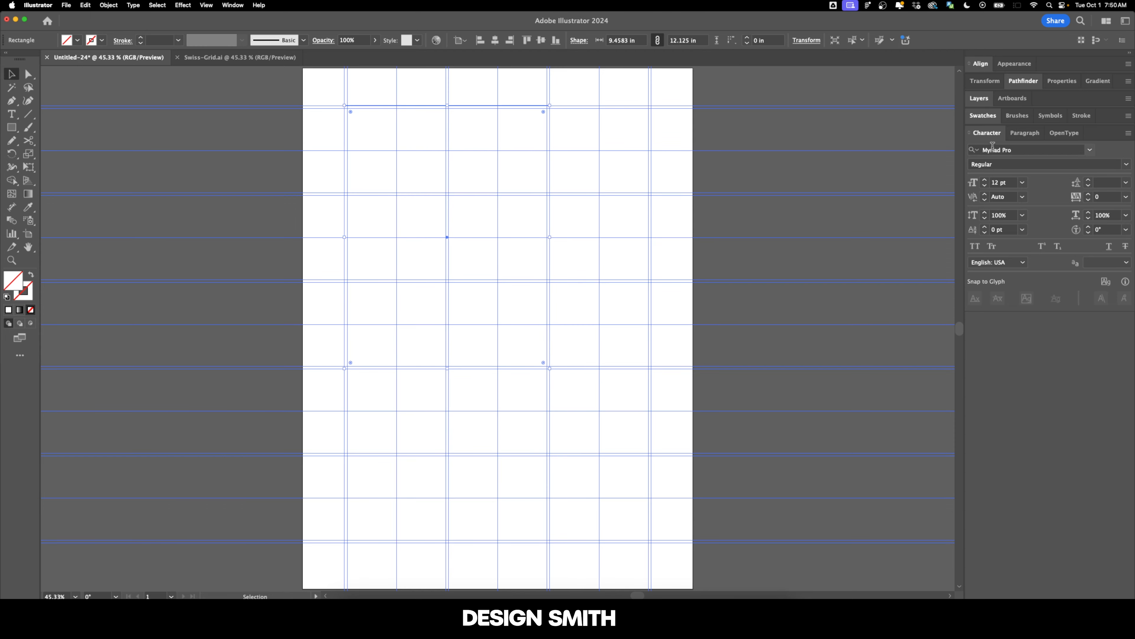
{"action": "left_click", "coordinate": [983, 115]}
{"action": "left_click", "coordinate": [996, 150]}
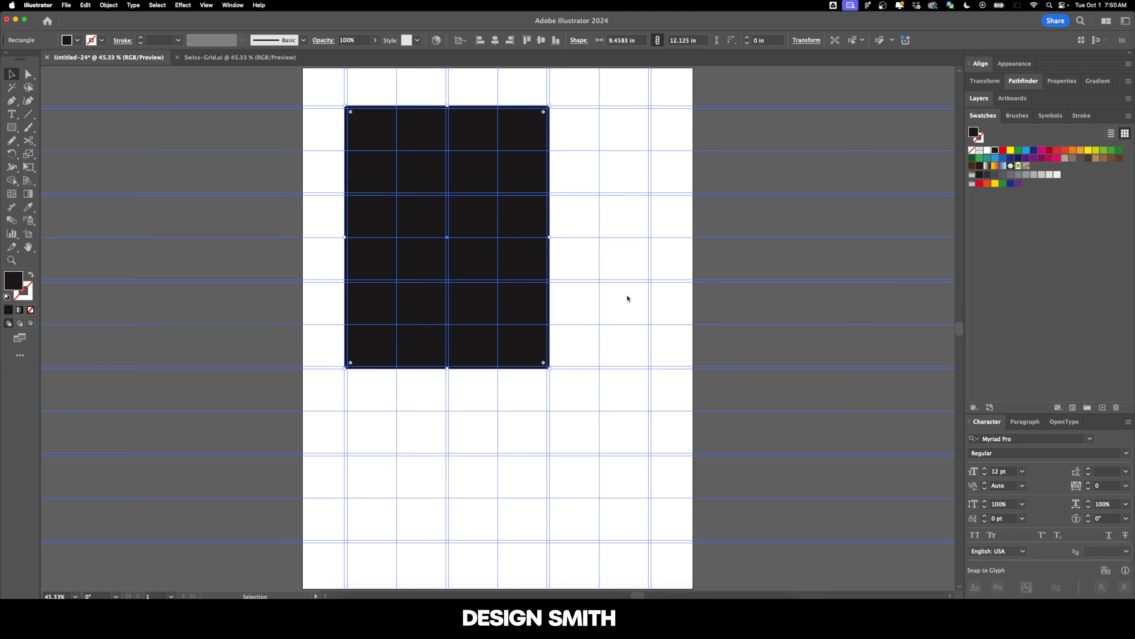
Step: Extend the black rectangle's lower edge down to the next double guide, making it about 16.13 in tall
{"action": "left_click_drag", "start_coordinate": [447, 367], "coordinate": [443, 456]}
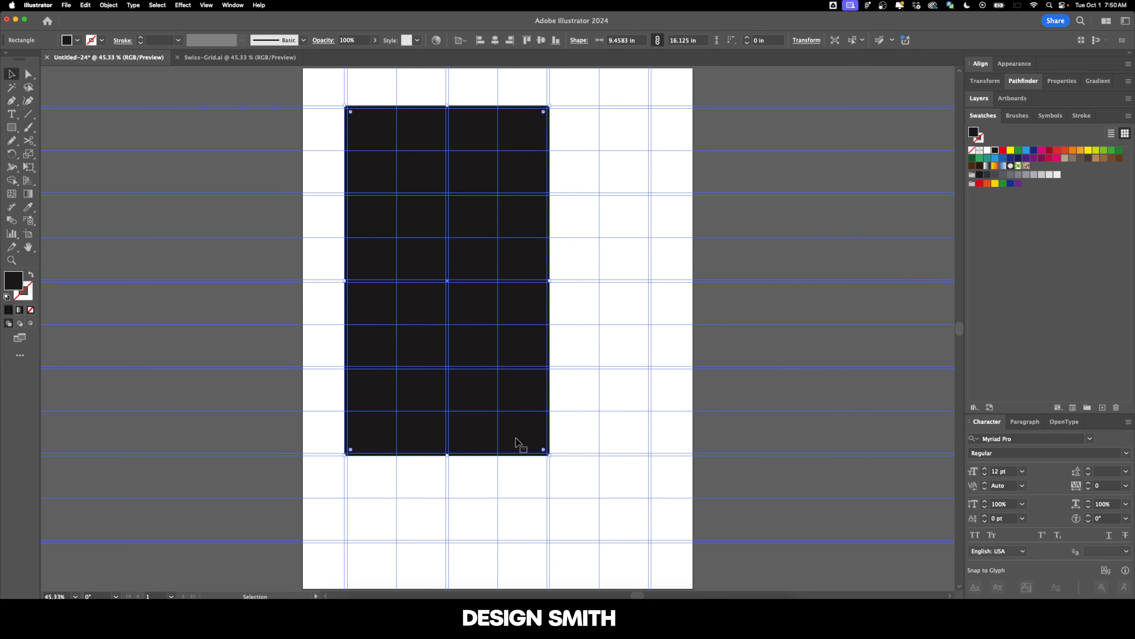
{"action": "left_click", "coordinate": [592, 425]}
{"action": "key", "text": "space"}
{"action": "left_click_drag", "start_coordinate": [607, 251], "coordinate": [585, 264]}
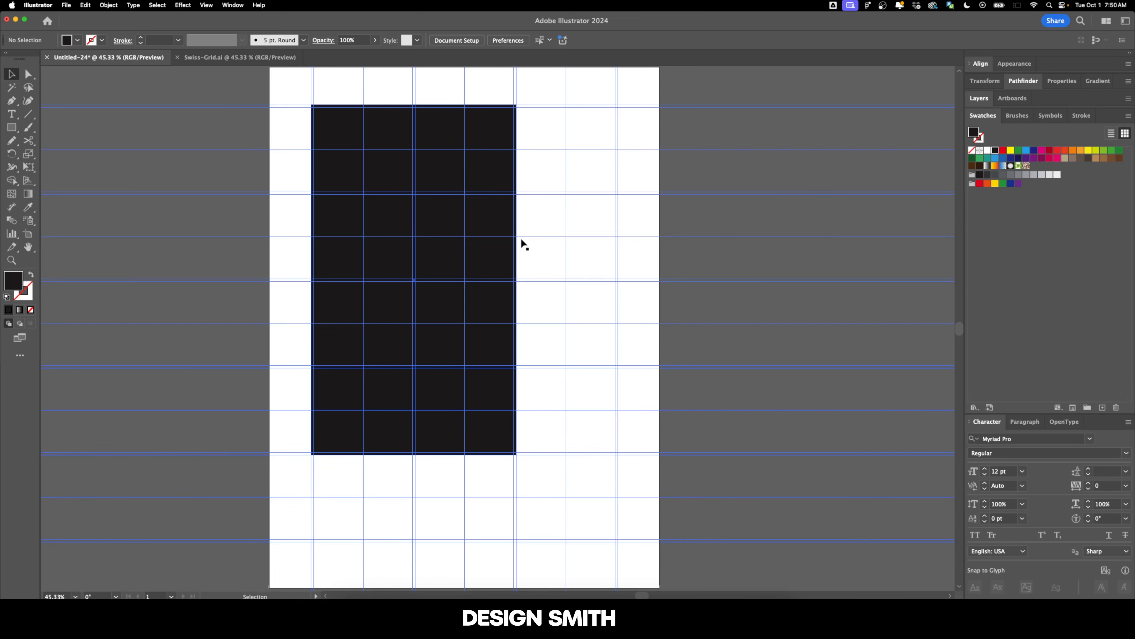
{"action": "key", "text": "super+0"}
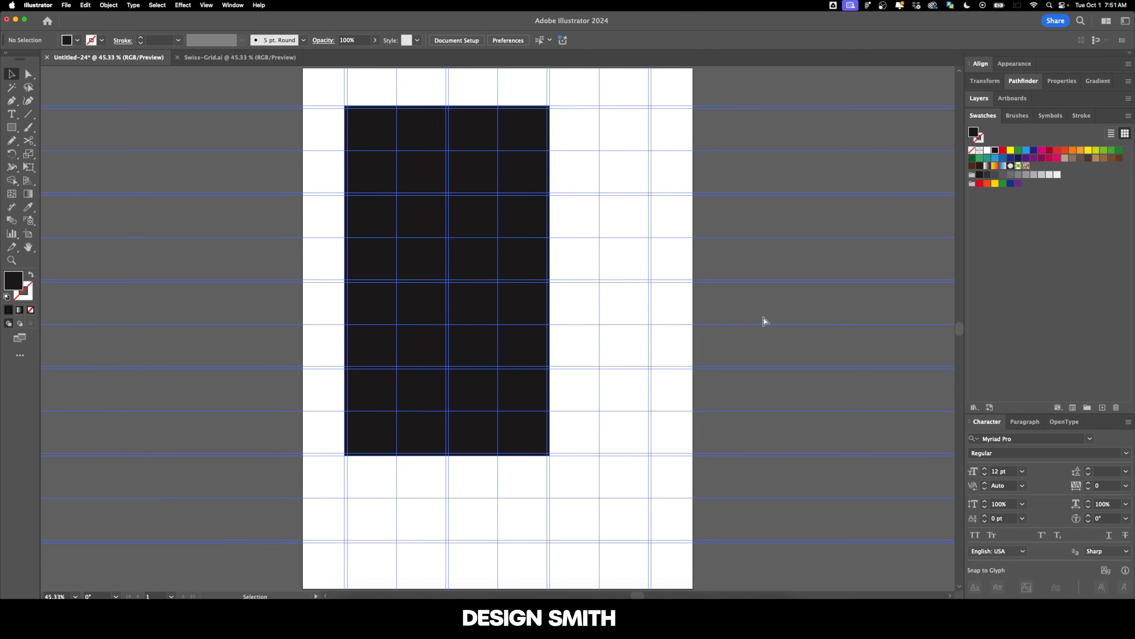
Step: Add the point text "Oasis" below the black rectangle
{"action": "key", "text": "t"}
{"action": "left_click", "coordinate": [359, 316]}
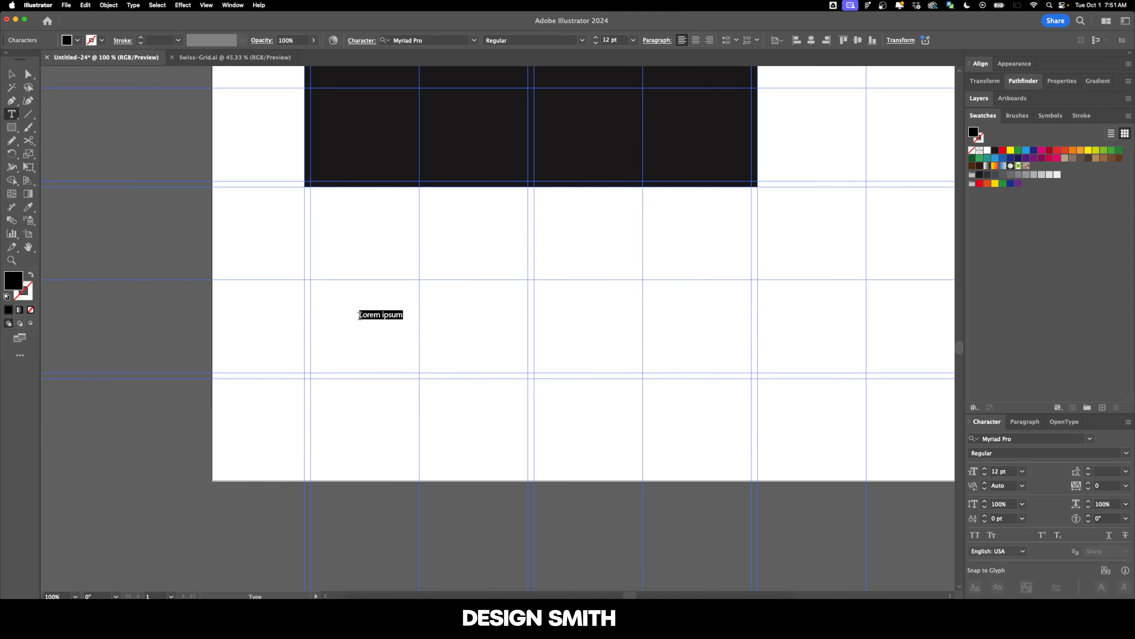
{"action": "type", "text": "Dasis"}
{"action": "key", "text": "Escape"}
Step: Enlarge the "Oasis" text to a font size of 160 pt
{"action": "left_click_drag", "start_coordinate": [377, 319], "coordinate": [543, 370]}
{"action": "left_click", "coordinate": [616, 41]}
{"action": "type", "text": "110"}
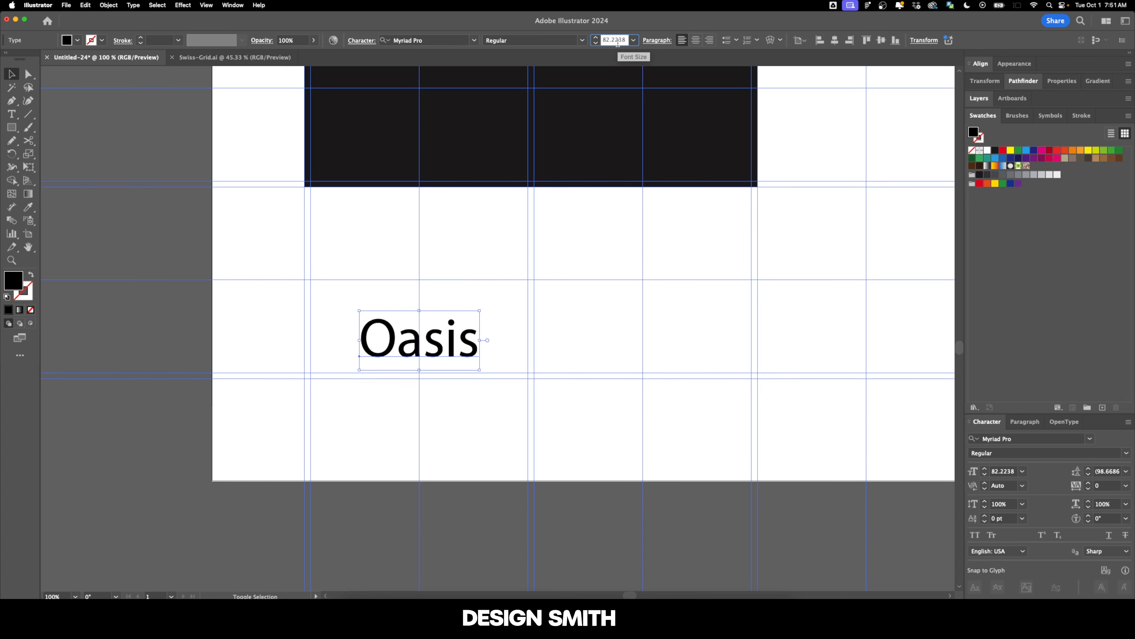
{"action": "key", "text": "Return"}
{"action": "key", "text": "shift+Up"}
{"action": "key", "text": "shift+Up"}
{"action": "key", "text": "shift+Up"}
{"action": "key", "text": "shift+Up"}
{"action": "key", "text": "shift+Up"}
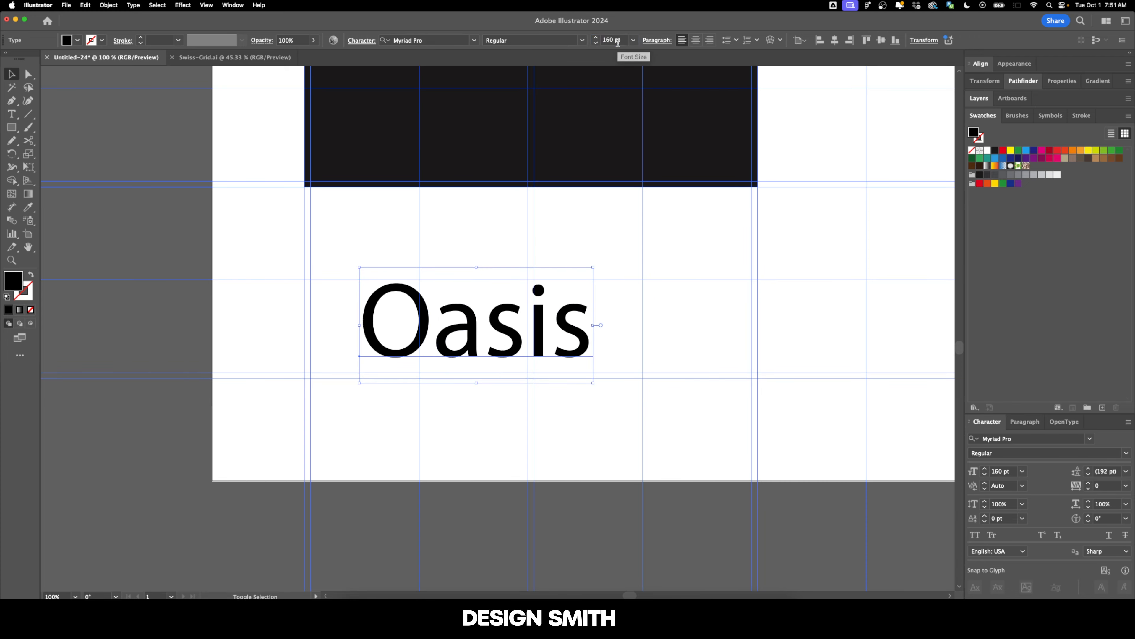
Step: Set the font of "Oasis" to Papyrus, choosing the regular width rather than Papyrus Condensed
{"action": "left_click", "coordinate": [430, 36]}
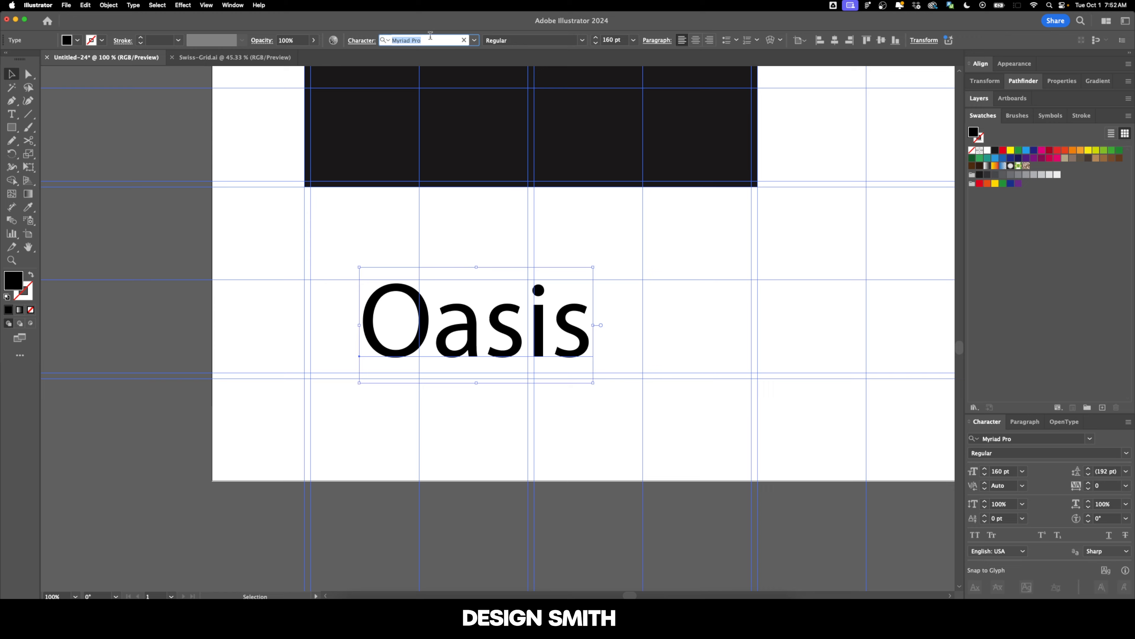
{"action": "type", "text": "papy"}
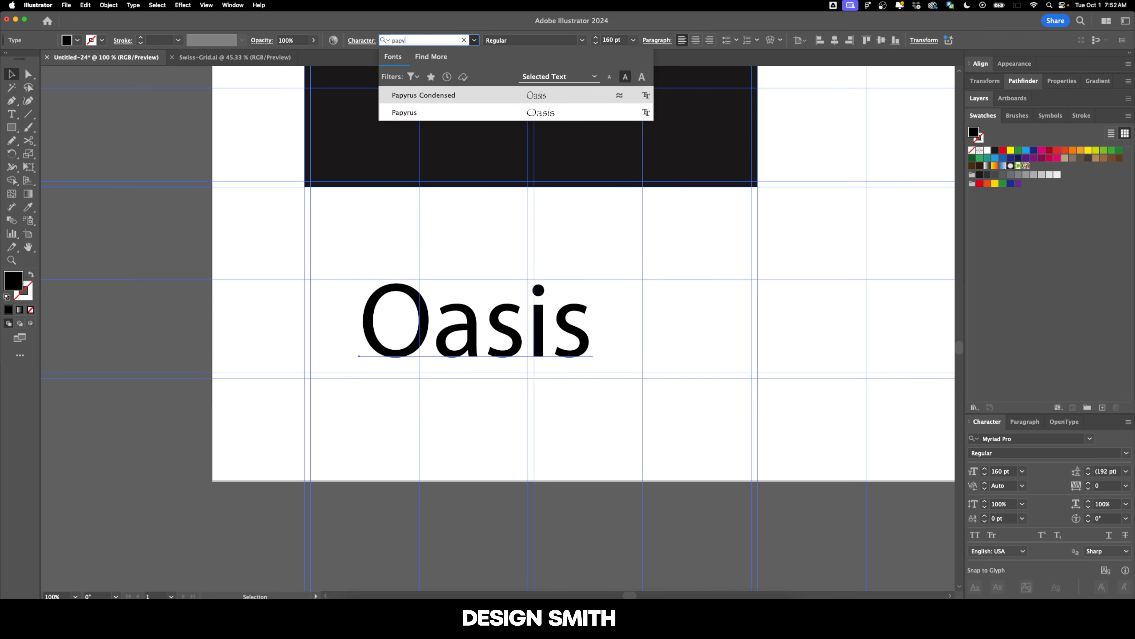
{"action": "key", "text": "Down"}
{"action": "key", "text": "Up"}
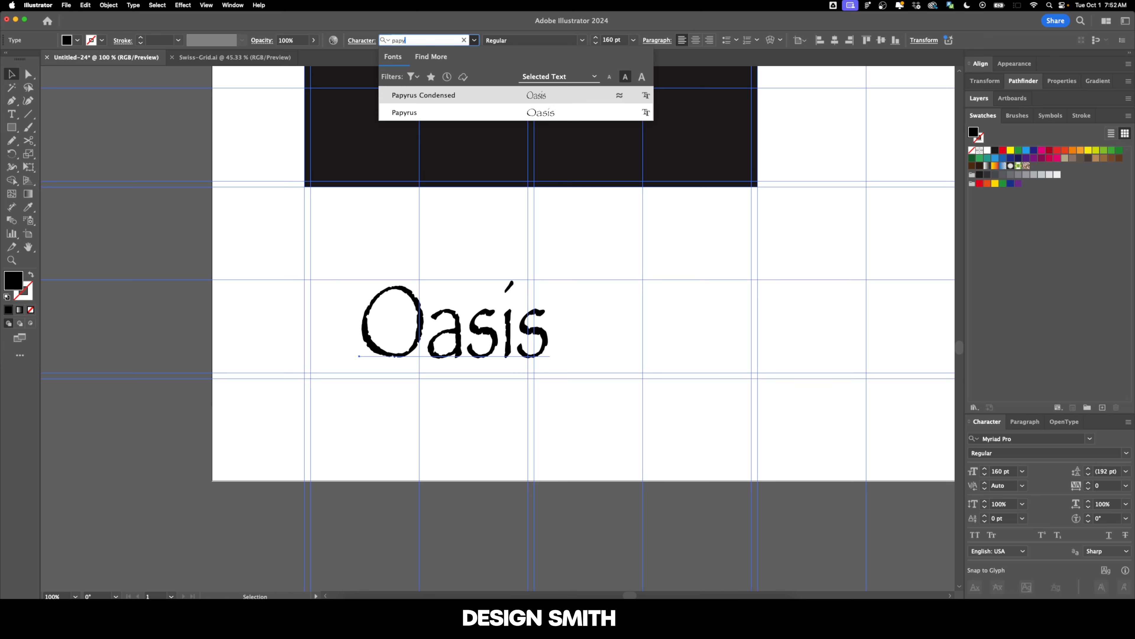
{"action": "key", "text": "Down"}
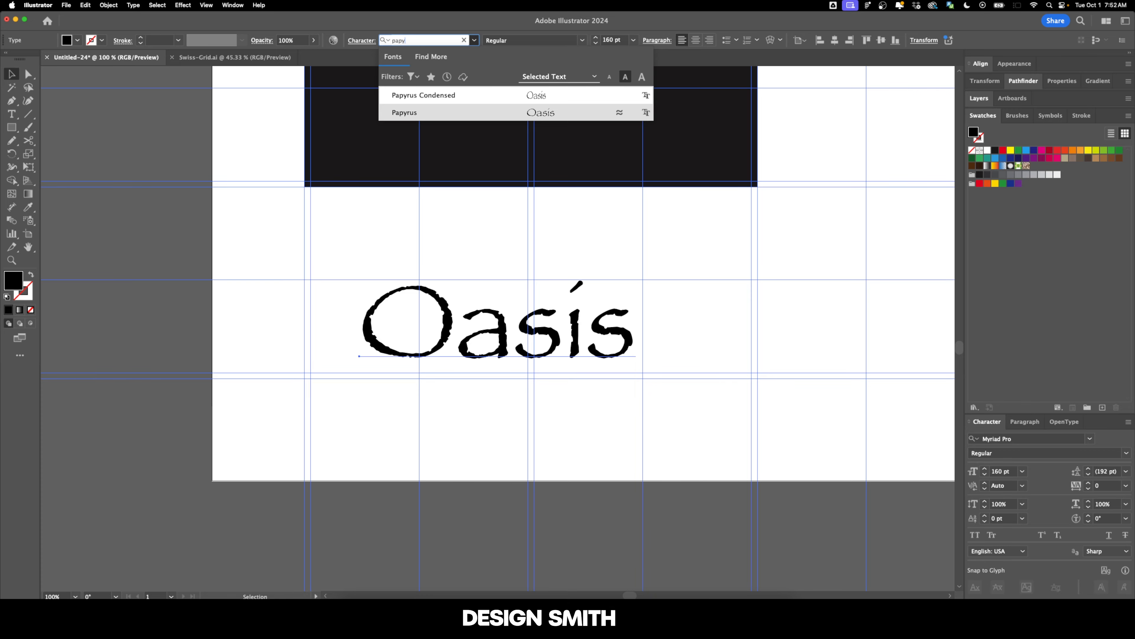
{"action": "key", "text": "Return"}
Step: Align the O of "Oasis" with the rectangle's left edge and rest the baseline on the first guide below the rectangle
{"action": "left_click_drag", "start_coordinate": [526, 346], "coordinate": [479, 268]}
{"action": "scroll", "coordinate": [297, 261], "scroll_direction": "up", "scroll_amount": 1}
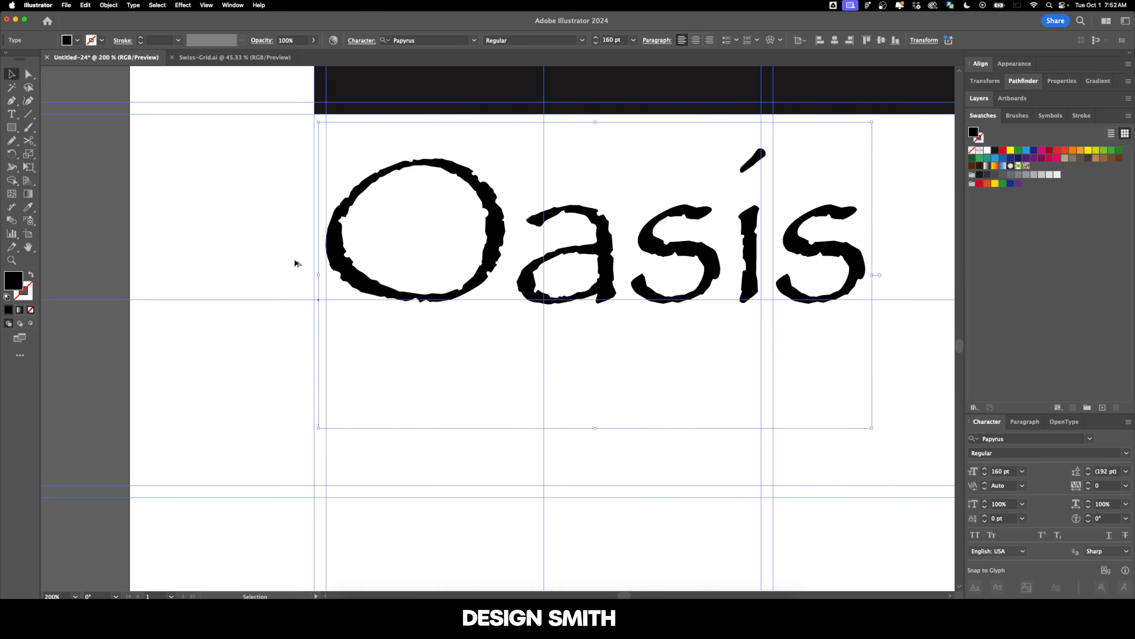
{"action": "key", "text": "super+y"}
{"action": "scroll", "coordinate": [388, 287], "scroll_direction": "up", "scroll_amount": 1}
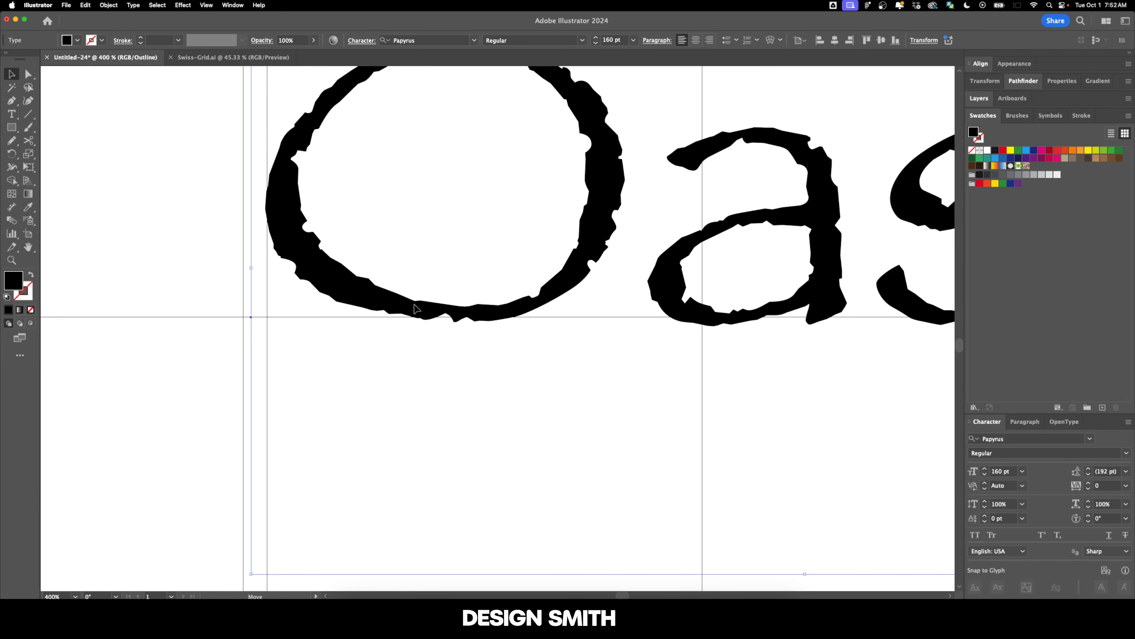
{"action": "left_click_drag", "start_coordinate": [414, 296], "coordinate": [387, 316]}
{"action": "scroll", "coordinate": [402, 308], "scroll_direction": "up", "scroll_amount": 3}
{"action": "scroll", "coordinate": [403, 309], "scroll_direction": "left", "scroll_amount": 4}
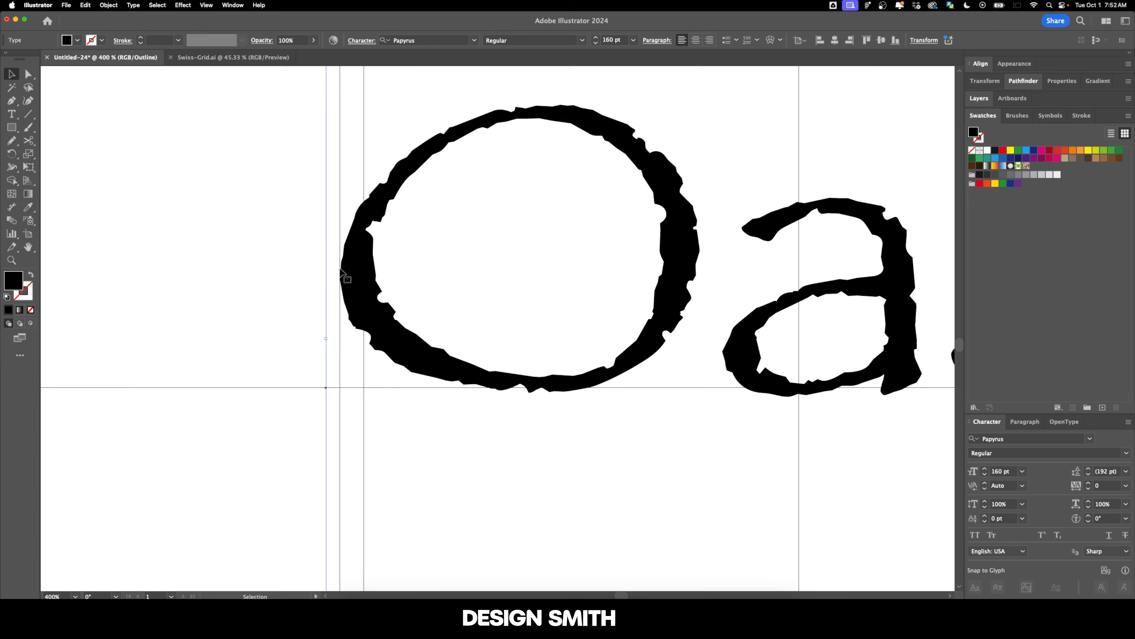
{"action": "scroll", "coordinate": [477, 281], "scroll_direction": "down", "scroll_amount": 3}
{"action": "key", "text": "super+y"}
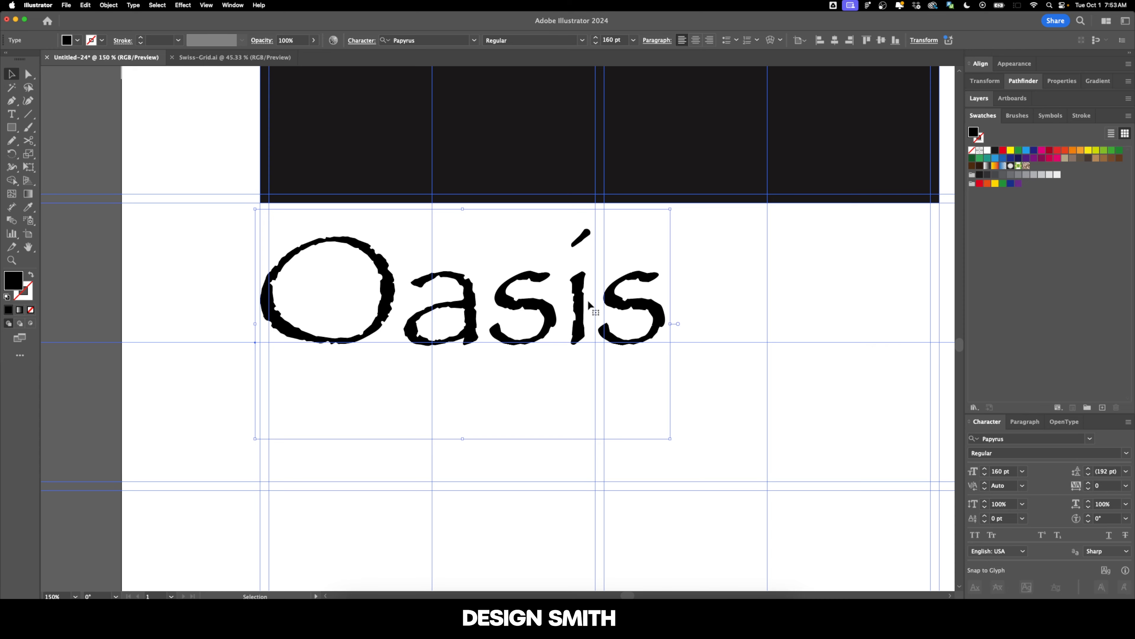
Step: Tighten the kerning between the O and the a in "Oasis"
{"action": "double_click", "coordinate": [400, 309]}
{"action": "left_click", "coordinate": [1009, 486]}
{"action": "key", "text": "shift+Down"}
{"action": "key", "text": "shift+Down"}
{"action": "key", "text": "shift+Down"}
{"action": "key", "text": "shift+Down"}
{"action": "key", "text": "shift+Down"}
{"action": "key", "text": "shift+Down"}
{"action": "key", "text": "shift+Down"}
{"action": "key", "text": "shift+Up"}
{"action": "key", "text": "shift+Up"}
Step: Tighten the kerning between the a and the first s in "Oasis"
{"action": "left_click", "coordinate": [478, 309]}
{"action": "left_click", "coordinate": [1010, 486]}
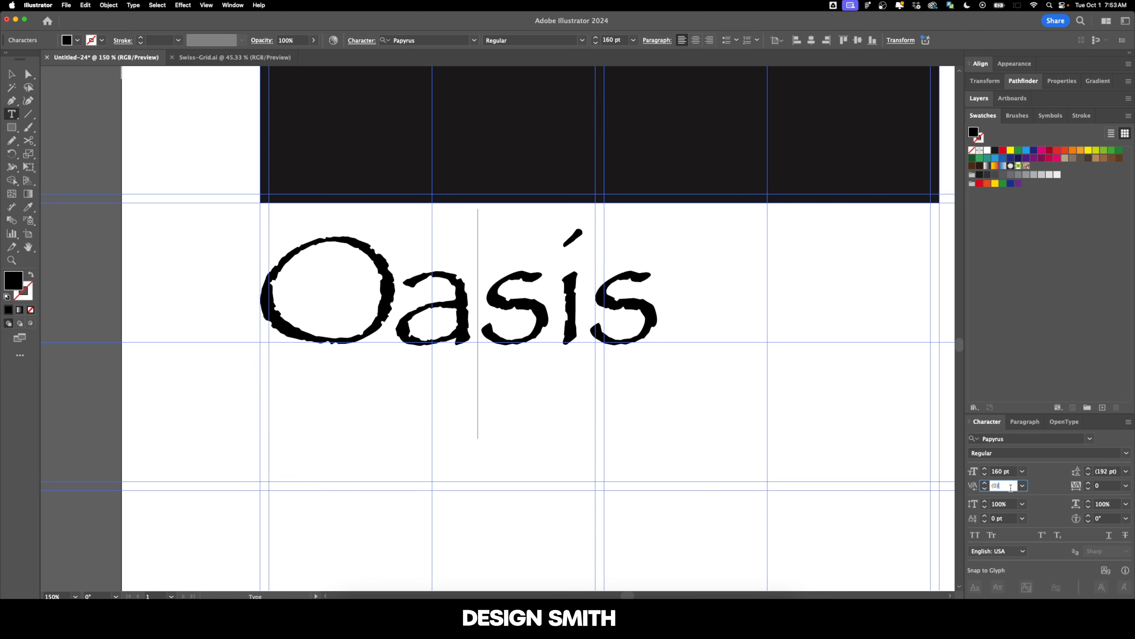
{"action": "key", "text": "shift+Down"}
{"action": "key", "text": "shift+Down"}
{"action": "key", "text": "shift+Down"}
{"action": "key", "text": "shift+Down"}
Step: Tighten the kerning between the first s and the i in "Oasis"
{"action": "left_click", "coordinate": [547, 308]}
{"action": "left_click", "coordinate": [1011, 487]}
{"action": "key", "text": "shift+Down"}
{"action": "key", "text": "shift+Down"}
{"action": "key", "text": "shift+Down"}
{"action": "key", "text": "shift+Down"}
{"action": "key", "text": "shift+Down"}
Step: Tighten the kerning between the i and the final s in "Oasis"
{"action": "left_click", "coordinate": [573, 309]}
{"action": "left_click", "coordinate": [1011, 488]}
{"action": "key", "text": "shift+Down"}
{"action": "key", "text": "shift+Down"}
{"action": "key", "text": "shift+Down"}
{"action": "key", "text": "shift+Down"}
{"action": "key", "text": "shift+Down"}
{"action": "key", "text": "shift+Down"}
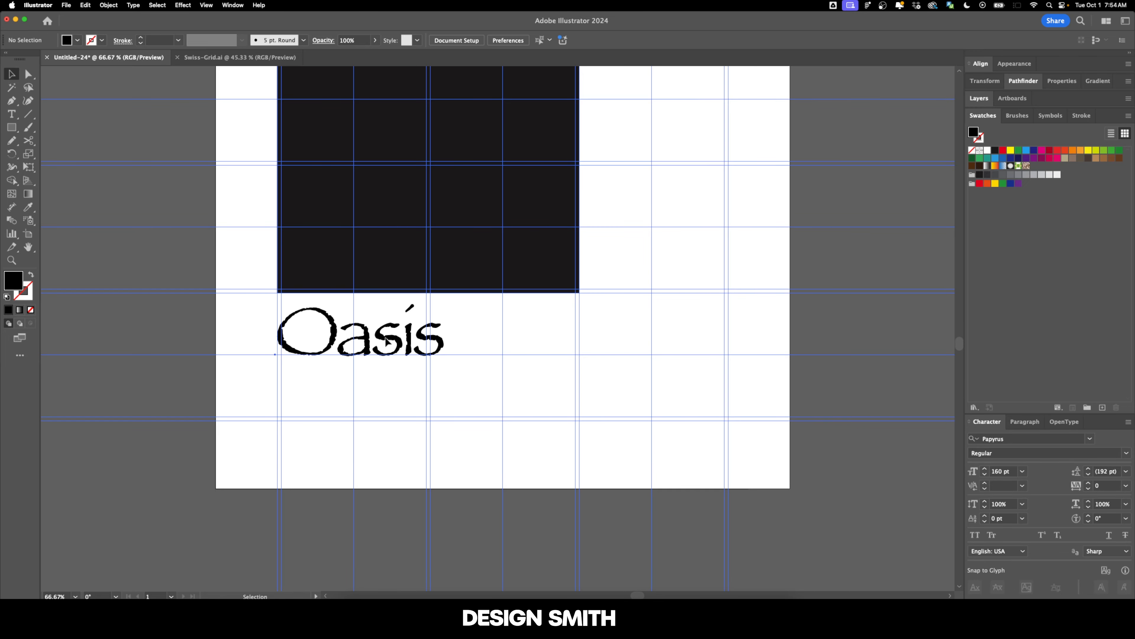
Step: Duplicate "Oasis" straight down onto the next guide and set the copy's font size to 96 pt
{"action": "left_click_drag", "start_coordinate": [394, 341], "coordinate": [394, 404]}
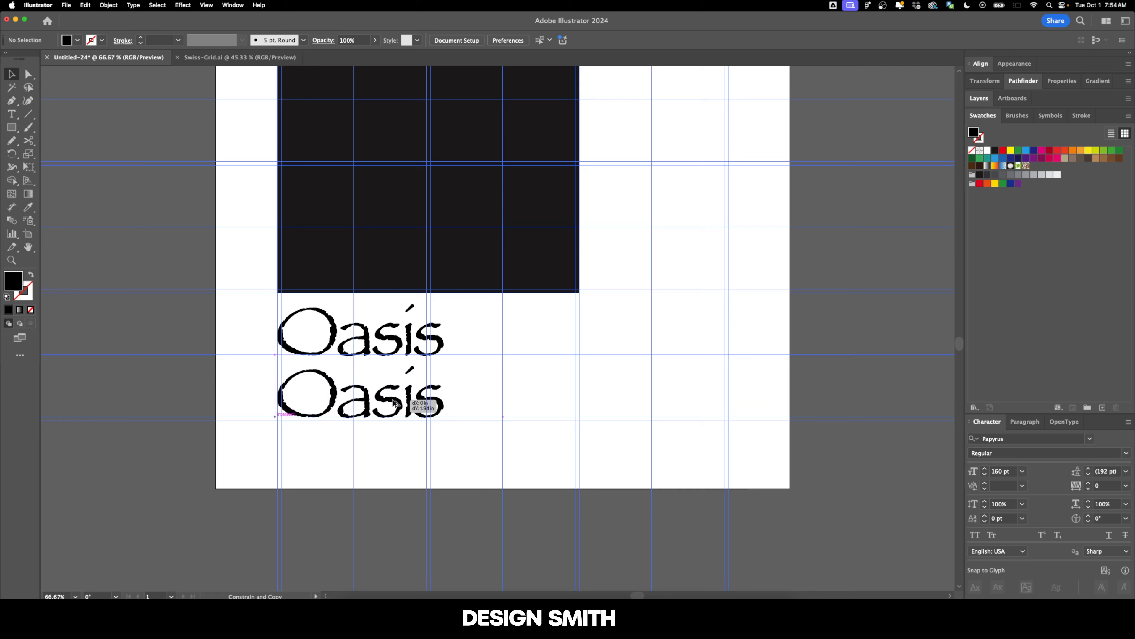
{"action": "left_click", "coordinate": [626, 39]}
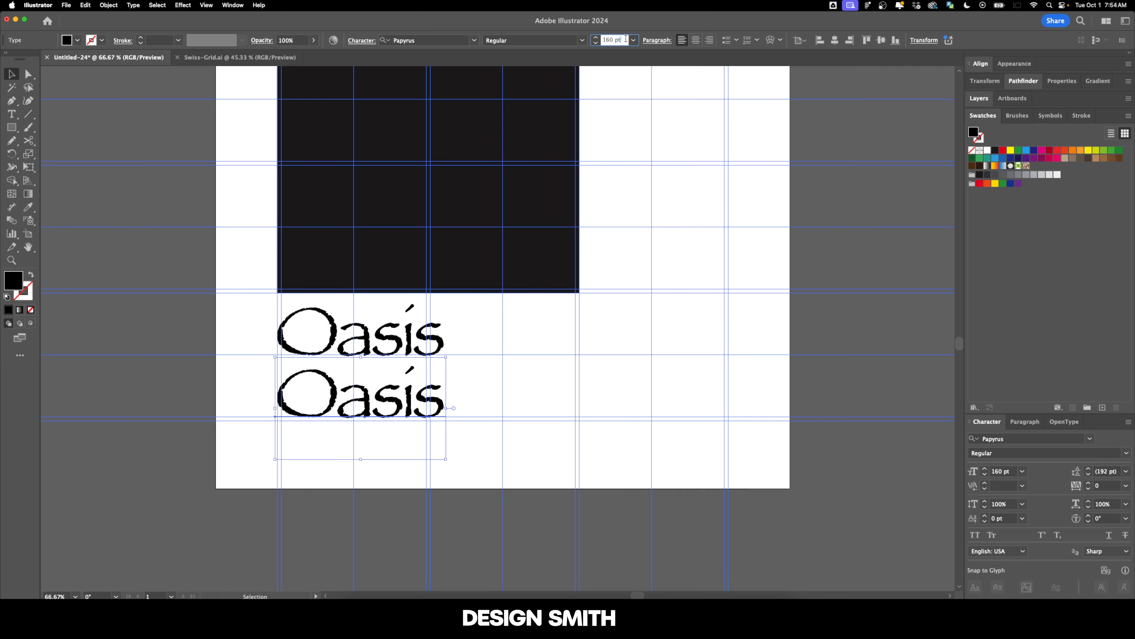
{"action": "type", "text": "96"}
{"action": "key", "text": "Return"}
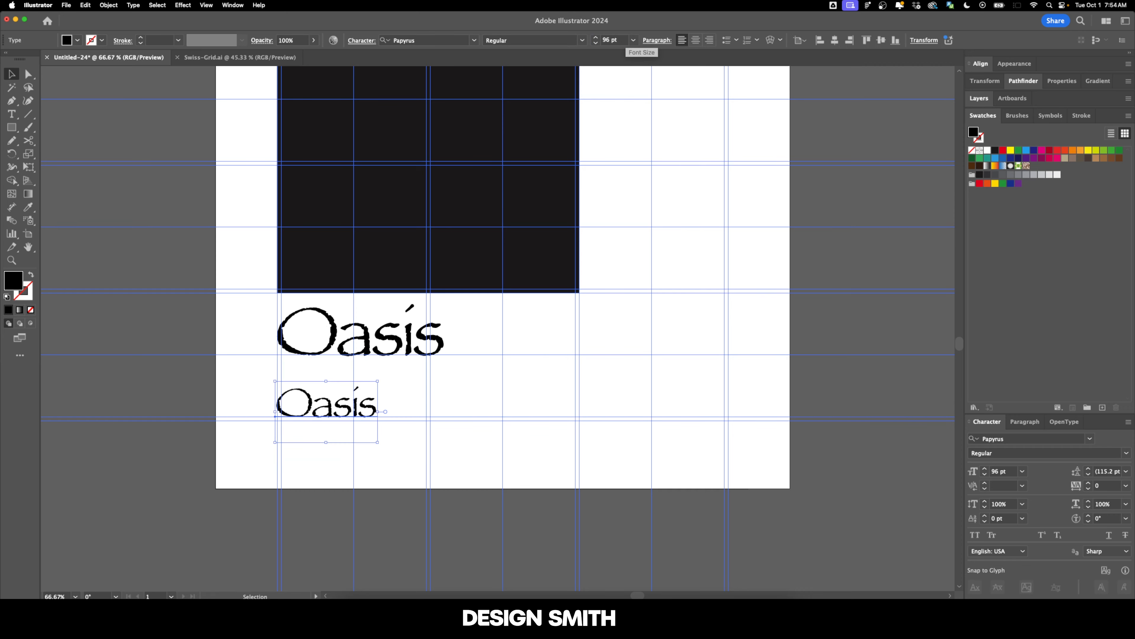
Step: Replace the smaller copy's text with "US Tour '25"
{"action": "double_click", "coordinate": [332, 406]}
{"action": "key", "text": "super+a"}
{"action": "type", "text": "us Tour '25"}
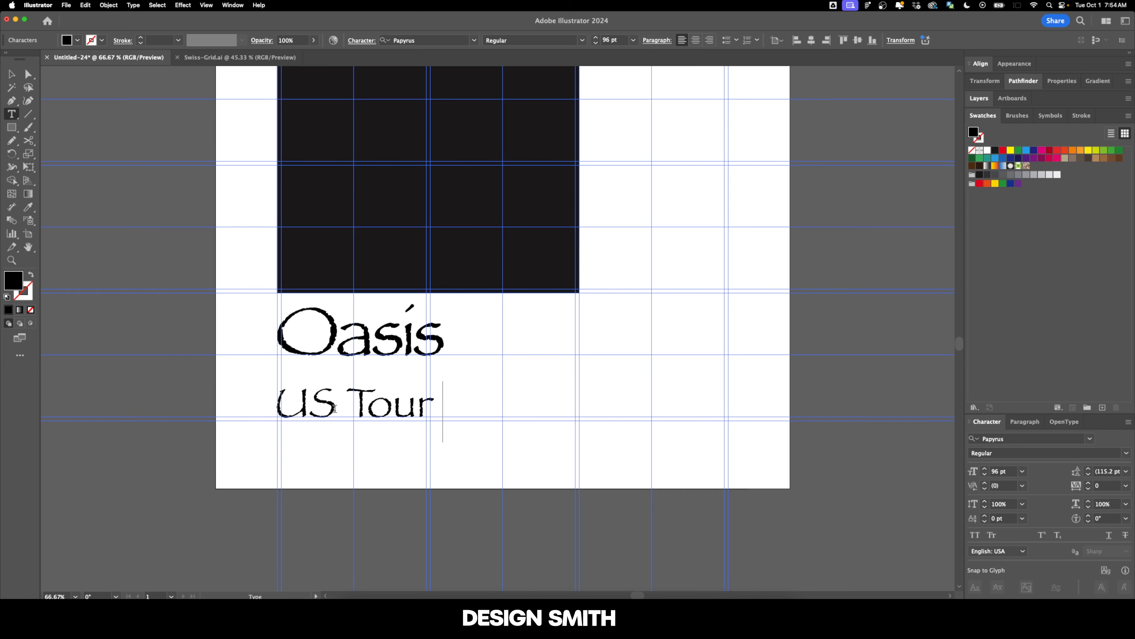
{"action": "key", "text": "Escape"}
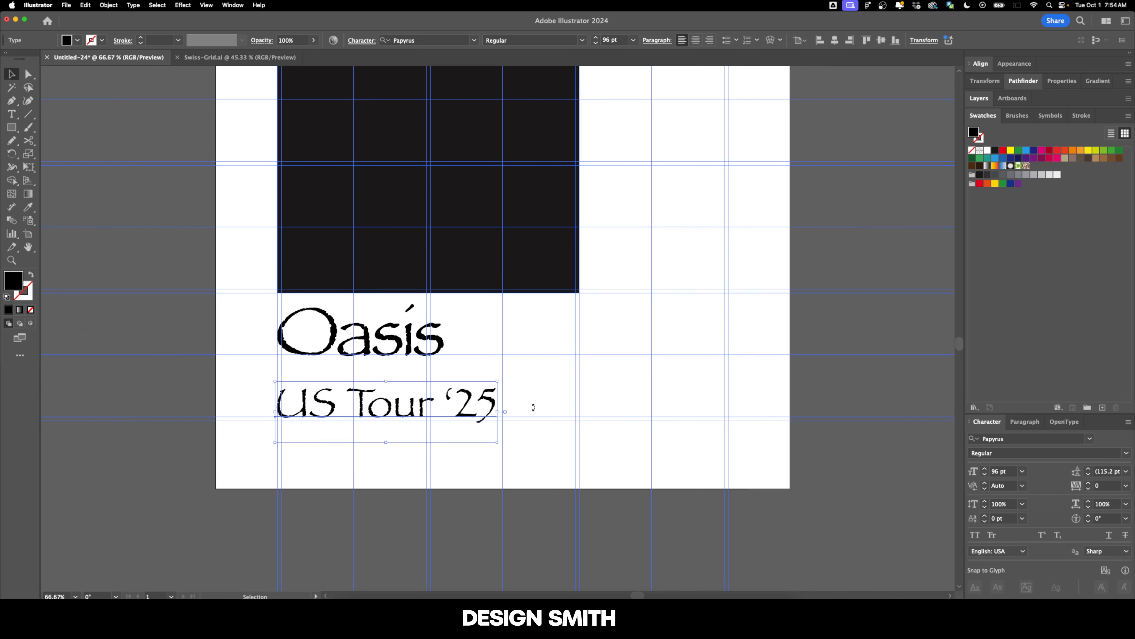
Step: Change "US Tour" to "Live" in the second line so that it reads "Live '25"
{"action": "left_click", "coordinate": [492, 447]}
{"action": "key", "text": "super+1"}
{"action": "left_click_drag", "start_coordinate": [607, 416], "coordinate": [377, 416]}
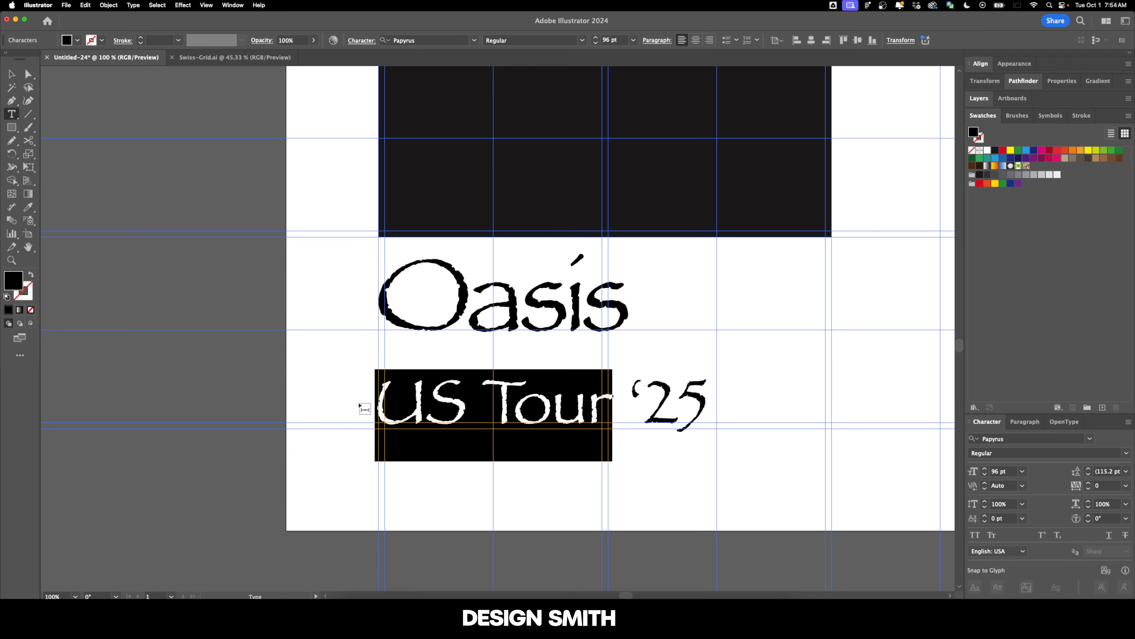
{"action": "type", "text": "Live"}
{"action": "key", "text": "Escape"}
{"action": "scroll", "coordinate": [464, 431], "scroll_direction": "up", "scroll_amount": 2}
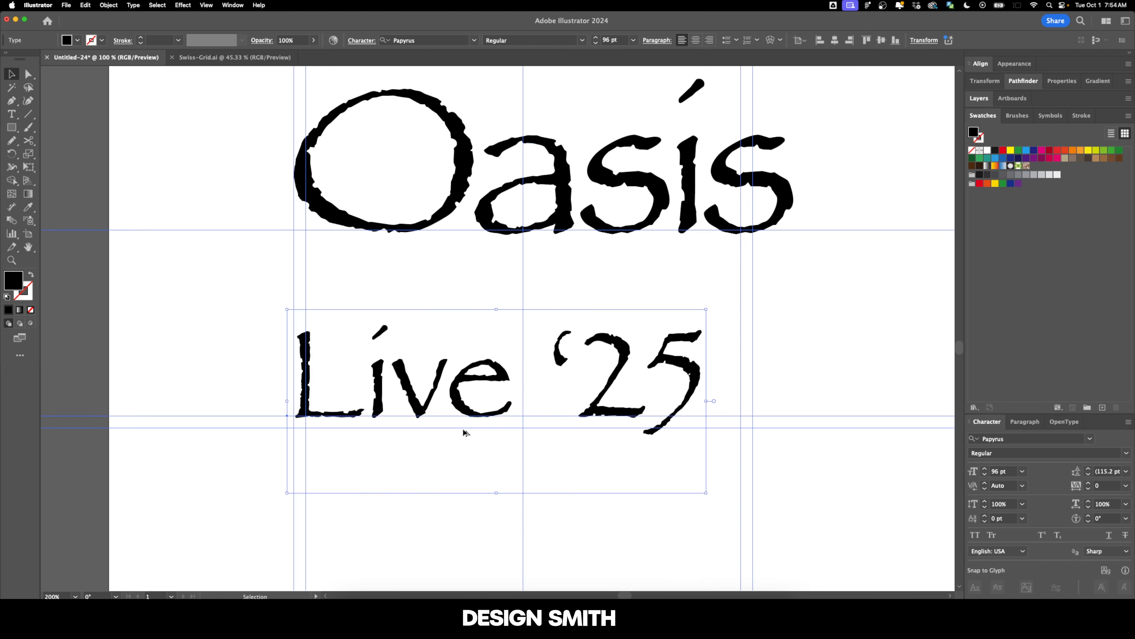
Step: Tighten the kerning between the L and the i in "Live"
{"action": "left_click_drag", "start_coordinate": [531, 428], "coordinate": [474, 435]}
{"action": "key", "text": "t"}
{"action": "left_click", "coordinate": [307, 392]}
{"action": "left_click", "coordinate": [1012, 484]}
{"action": "key", "text": "shift+Down"}
{"action": "key", "text": "shift+Down"}
{"action": "key", "text": "shift+Down"}
{"action": "key", "text": "Return"}
Step: Set the kerning between the i and the v in "Live" to -30
{"action": "key", "text": "Right"}
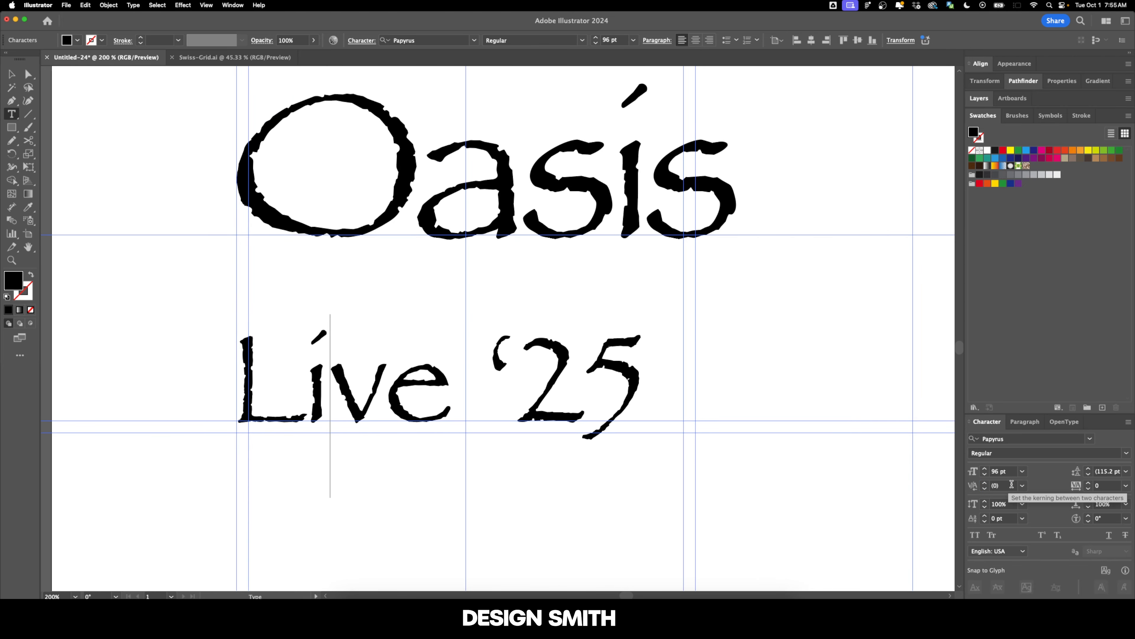
{"action": "left_click", "coordinate": [1012, 484]}
{"action": "key", "text": "shift+Down"}
{"action": "key", "text": "shift+Down"}
{"action": "key", "text": "shift+Down"}
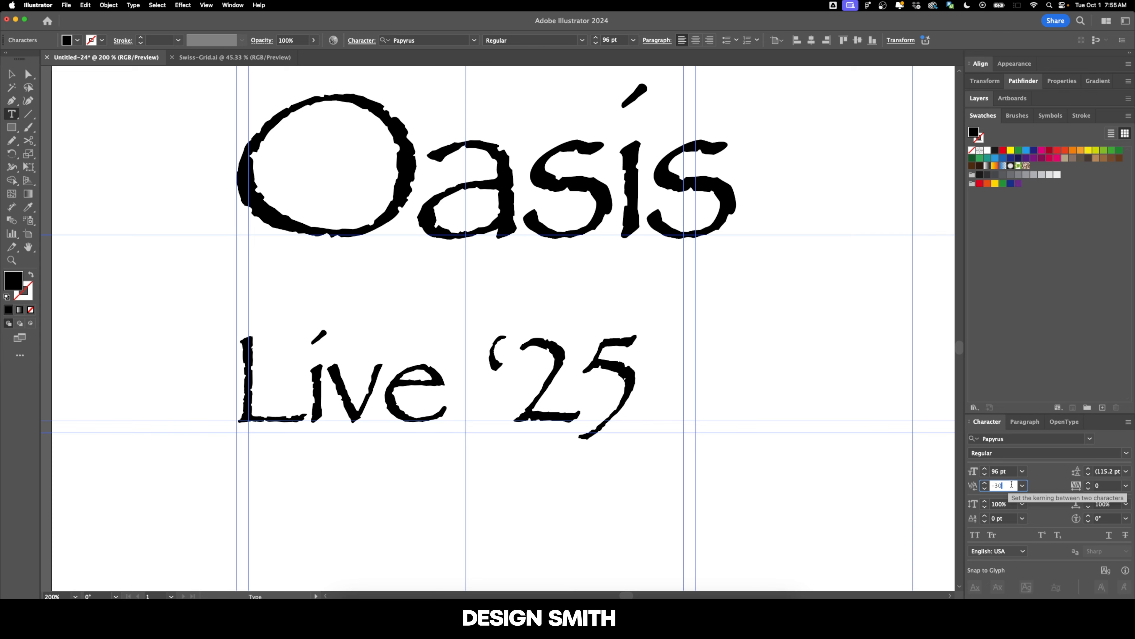
{"action": "key", "text": "Return"}
Step: Tighten the kerning between the v and the e in "Live" and move the text cursor past the e
{"action": "key", "text": "Right"}
{"action": "left_click", "coordinate": [1011, 484]}
{"action": "key", "text": "shift+Down"}
{"action": "key", "text": "shift+Down"}
{"action": "key", "text": "shift+Down"}
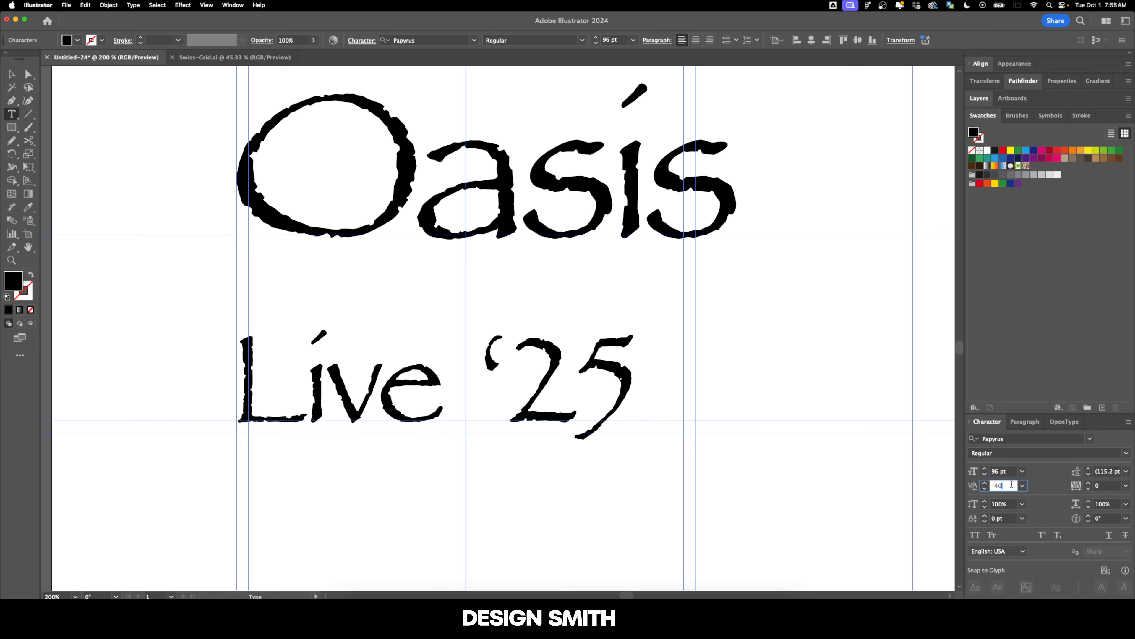
{"action": "key", "text": "Return"}
{"action": "key", "text": "Right"}
{"action": "key", "text": "Right"}
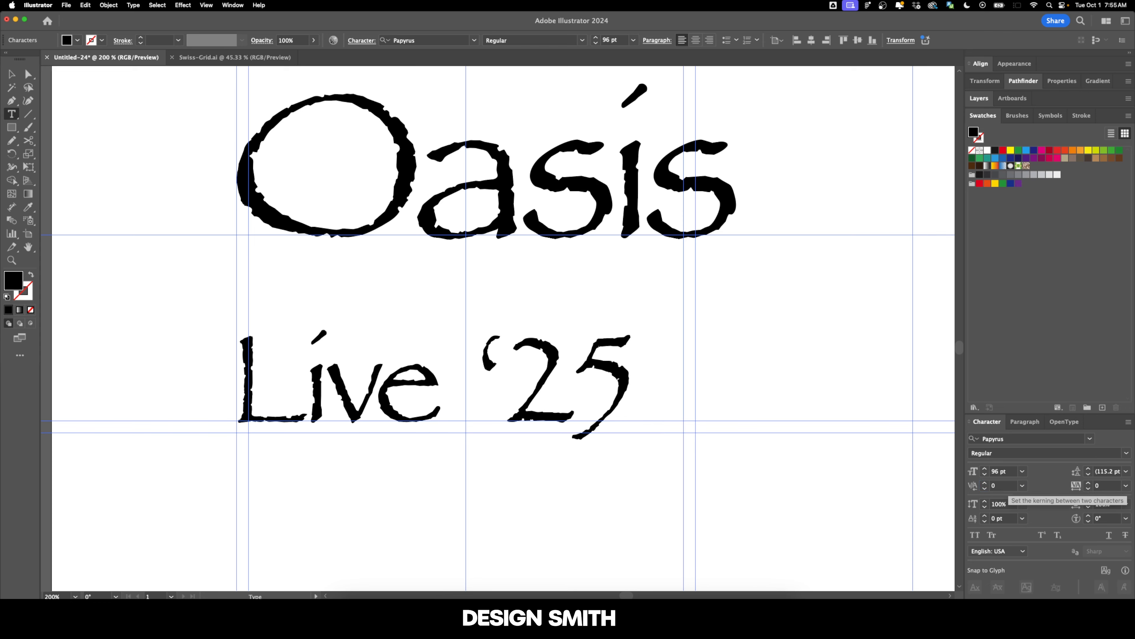
Step: Tighten the kerning before the apostrophe in "Live '25" and move the text cursor past the apostrophe
{"action": "left_click", "coordinate": [1002, 485]}
{"action": "key", "text": "shift+Down"}
{"action": "key", "text": "shift+Down"}
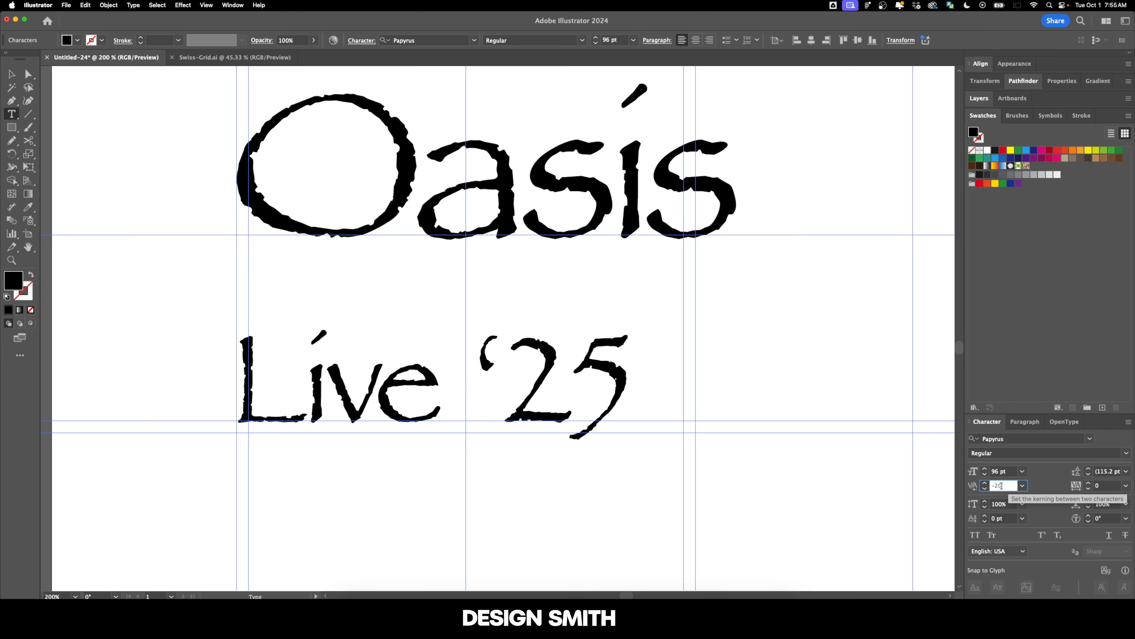
{"action": "key", "text": "Down"}
{"action": "key", "text": "Down"}
{"action": "key", "text": "Down"}
{"action": "key", "text": "Down"}
{"action": "key", "text": "Down"}
{"action": "key", "text": "Down"}
{"action": "key", "text": "Down"}
{"action": "key", "text": "Down"}
{"action": "key", "text": "Down"}
{"action": "key", "text": "Down"}
{"action": "key", "text": "Down"}
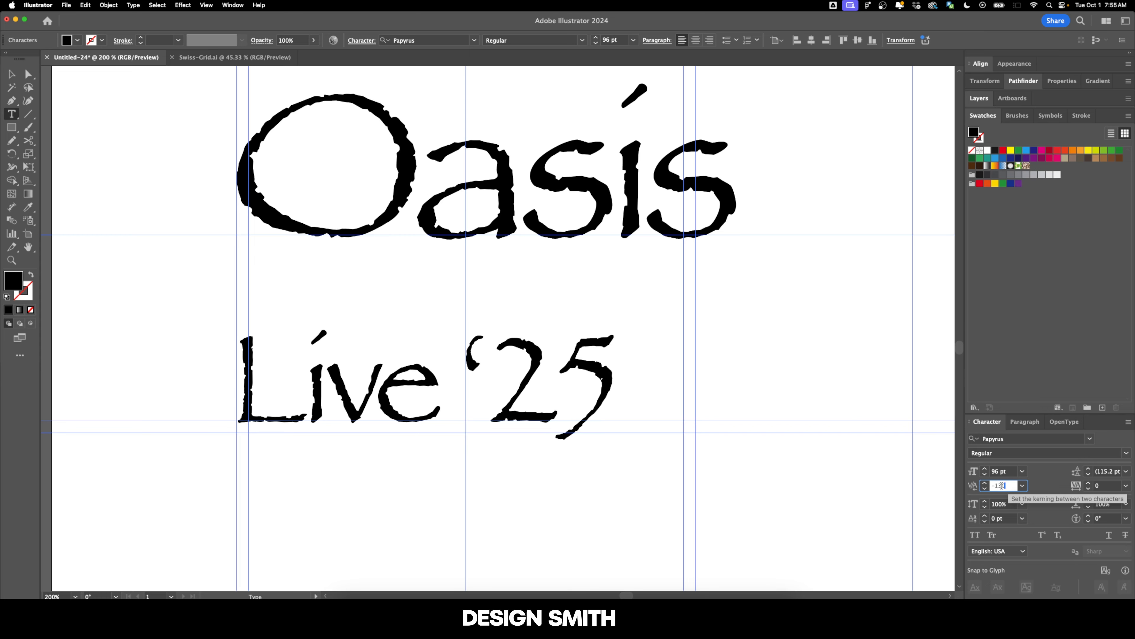
{"action": "key", "text": "Return"}
{"action": "key", "text": "Right"}
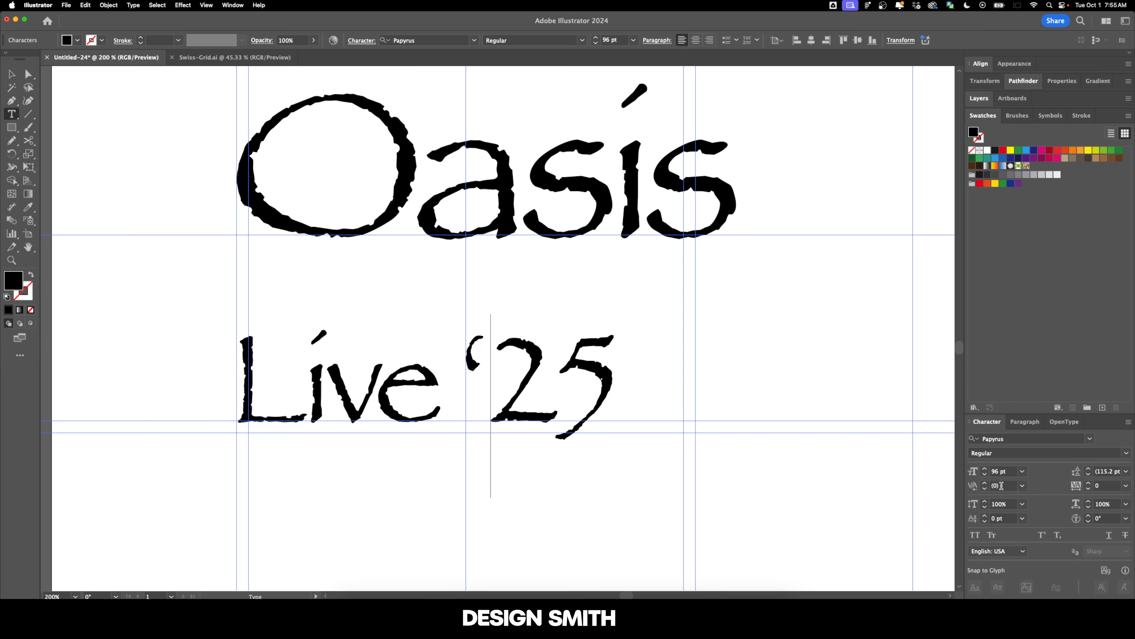
Step: Set the kerning between the apostrophe and the 2 in "'25" to -40
{"action": "left_click", "coordinate": [1001, 485]}
{"action": "key", "text": "Down"}
{"action": "key", "text": "Down"}
{"action": "key", "text": "Down"}
{"action": "key", "text": "Down"}
{"action": "key", "text": "Down"}
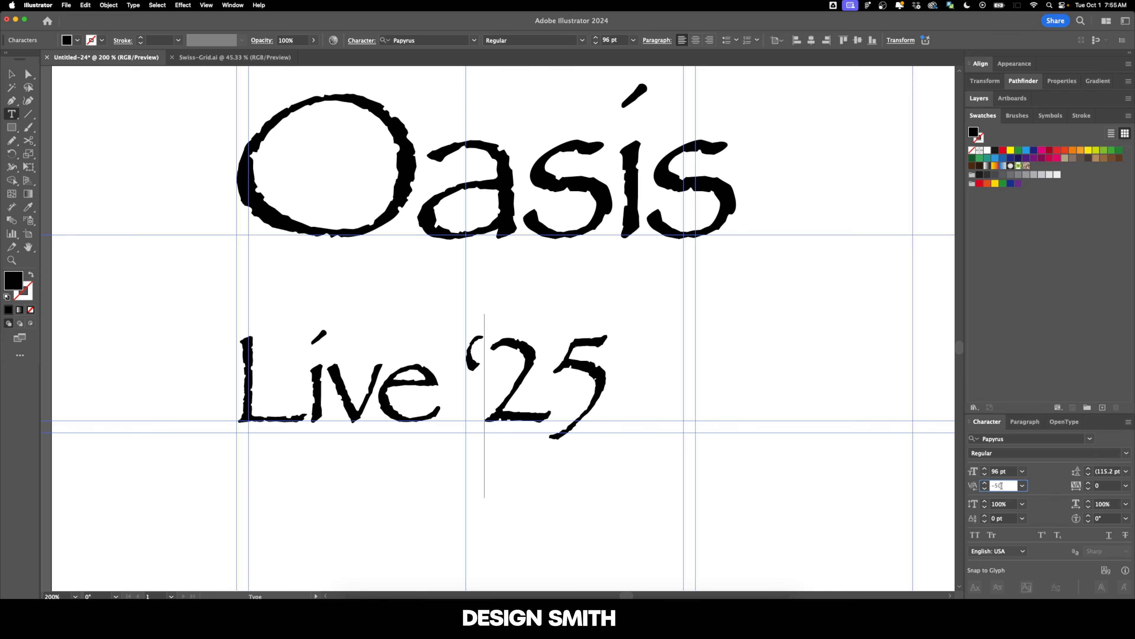
{"action": "key", "text": "Down"}
{"action": "key", "text": "Down"}
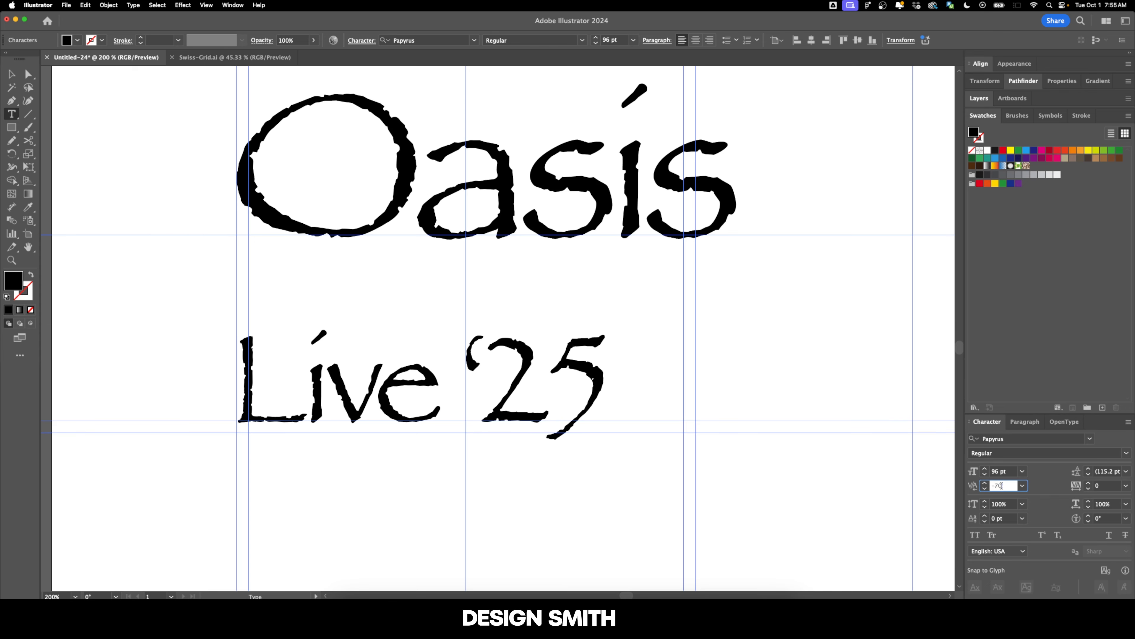
{"action": "key", "text": "Up"}
{"action": "key", "text": "Up"}
{"action": "key", "text": "Up"}
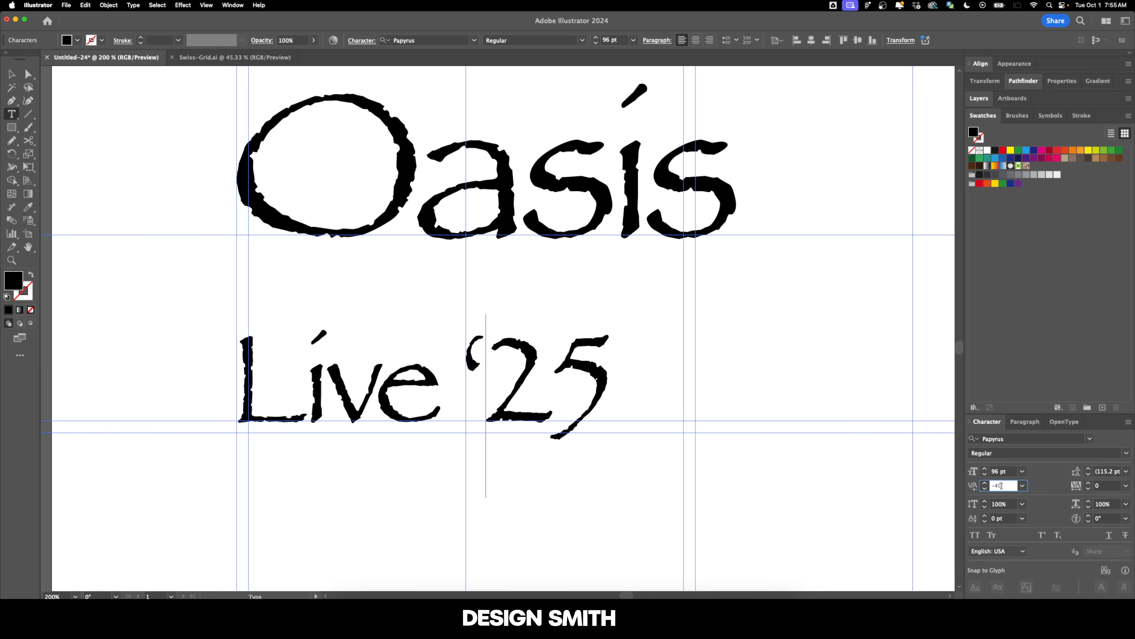
{"action": "key", "text": "Return"}
Step: Set the kerning between the 2 and the 5 in "'25" to -70 and finish editing the text
{"action": "key", "text": "Right"}
{"action": "left_click", "coordinate": [1001, 486]}
{"action": "key", "text": "Down"}
{"action": "key", "text": "Down"}
{"action": "key", "text": "Down"}
{"action": "key", "text": "Down"}
{"action": "key", "text": "Down"}
{"action": "key", "text": "Down"}
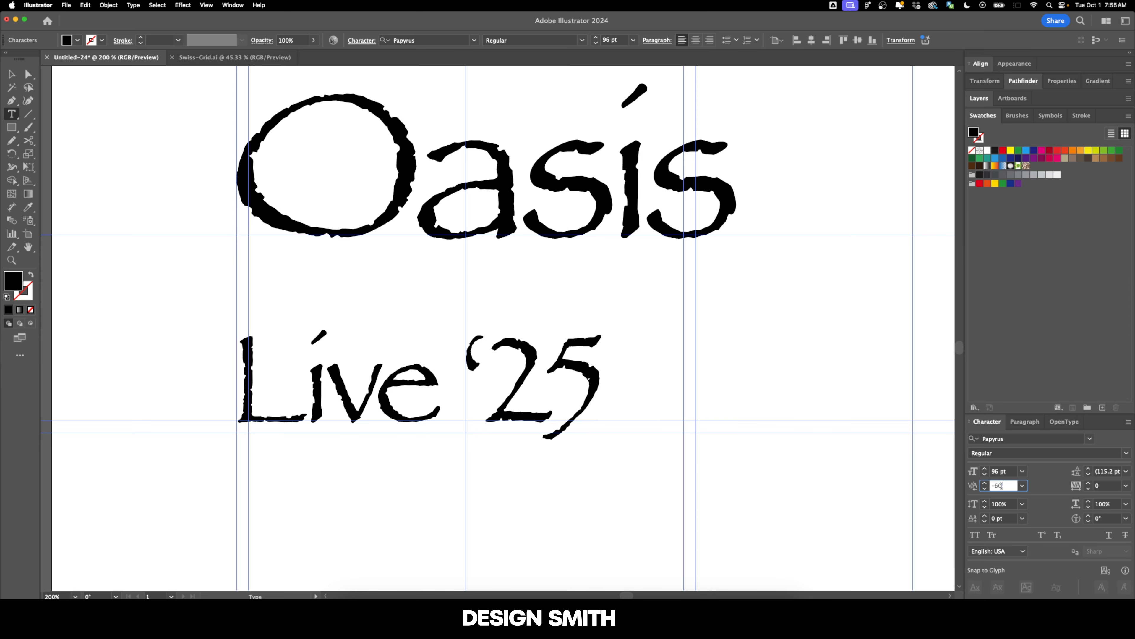
{"action": "key", "text": "Down"}
{"action": "key", "text": "Return"}
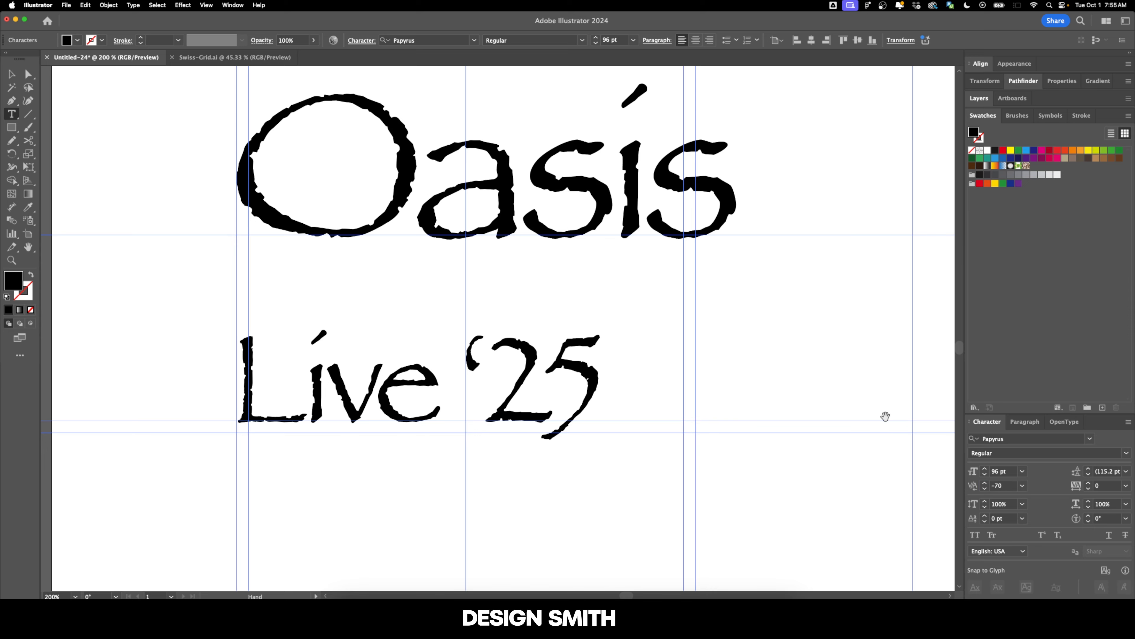
{"action": "scroll", "coordinate": [885, 417], "scroll_direction": "down", "scroll_amount": 2}
{"action": "key", "text": "Escape"}
{"action": "scroll", "coordinate": [857, 442], "scroll_direction": "right", "scroll_amount": 2}
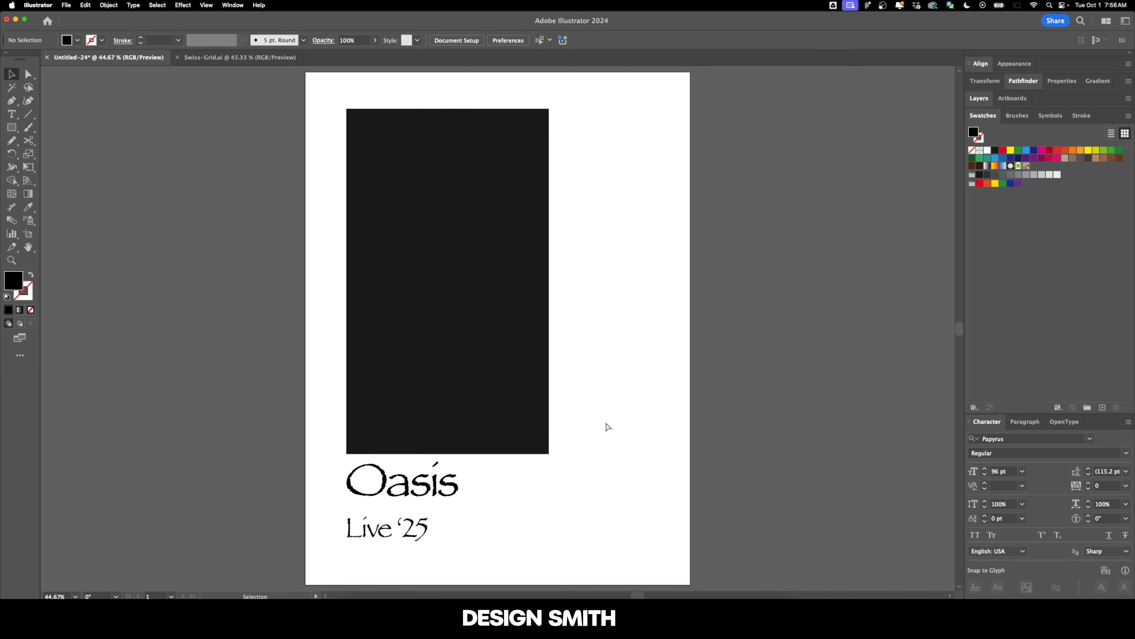
Step: Show the guides and narrow the black image placeholder so its right edge sits on the second column's middle guide
{"action": "scroll", "coordinate": [605, 420], "scroll_direction": "up", "scroll_amount": 1}
{"action": "left_click_drag", "start_coordinate": [632, 262], "coordinate": [568, 345]}
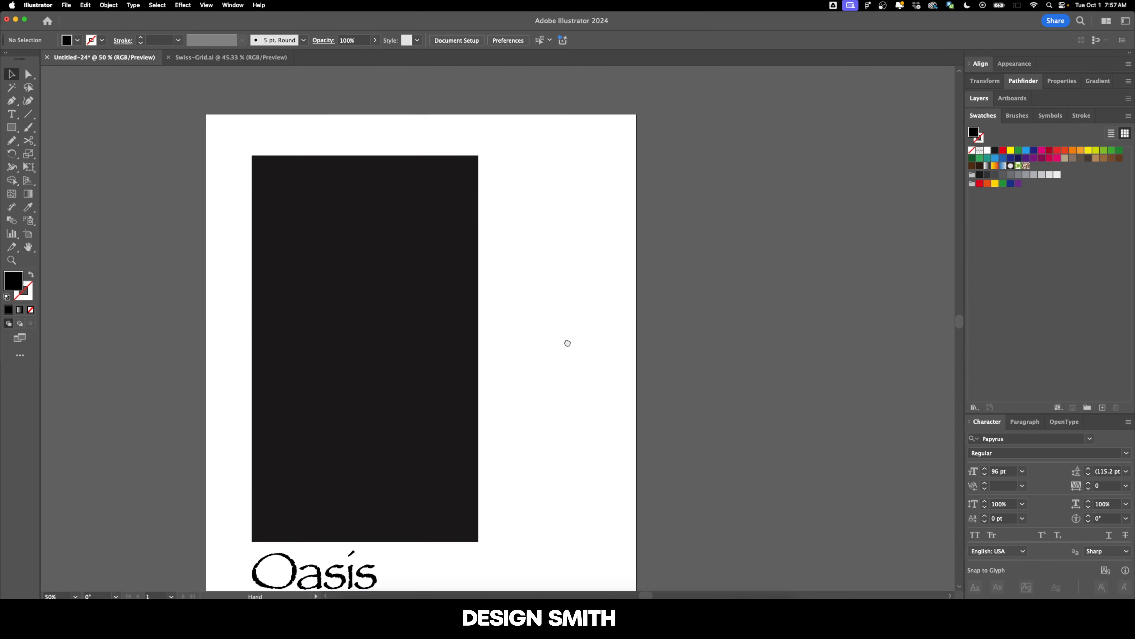
{"action": "key", "text": "super+semicolon"}
{"action": "left_click_drag", "start_coordinate": [520, 168], "coordinate": [530, 212]}
{"action": "scroll", "coordinate": [530, 211], "scroll_direction": "up", "scroll_amount": 1}
{"action": "scroll", "coordinate": [538, 291], "scroll_direction": "down", "scroll_amount": 2}
{"action": "scroll", "coordinate": [538, 291], "scroll_direction": "left", "scroll_amount": 2}
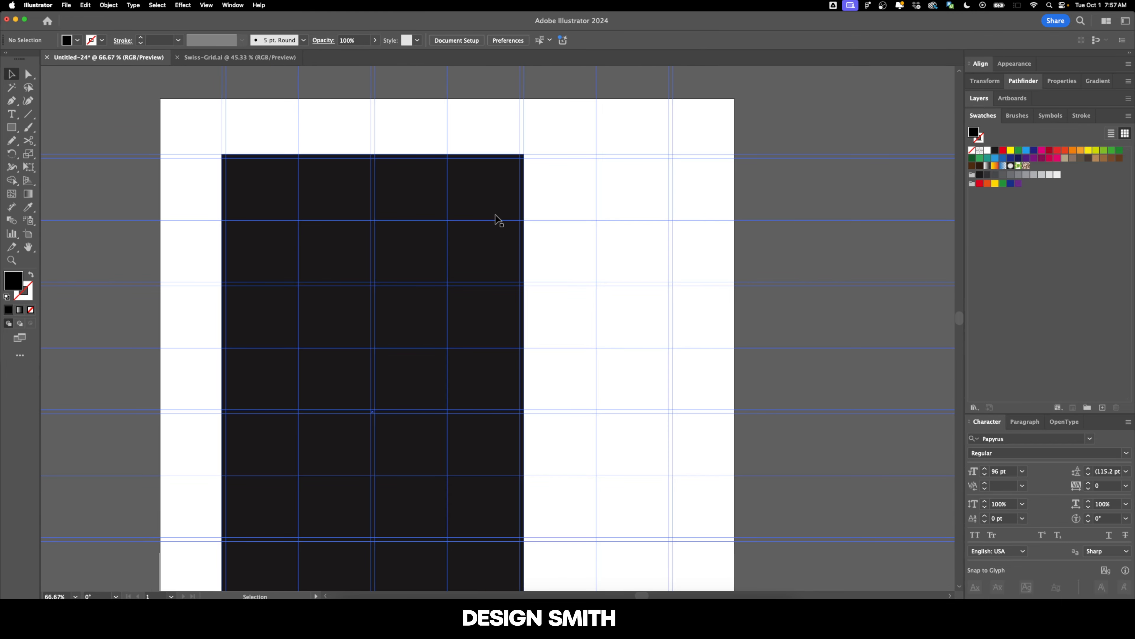
{"action": "left_click", "coordinate": [491, 250]}
{"action": "scroll", "coordinate": [492, 254], "scroll_direction": "down", "scroll_amount": 2}
{"action": "scroll", "coordinate": [491, 254], "scroll_direction": "left", "scroll_amount": 2}
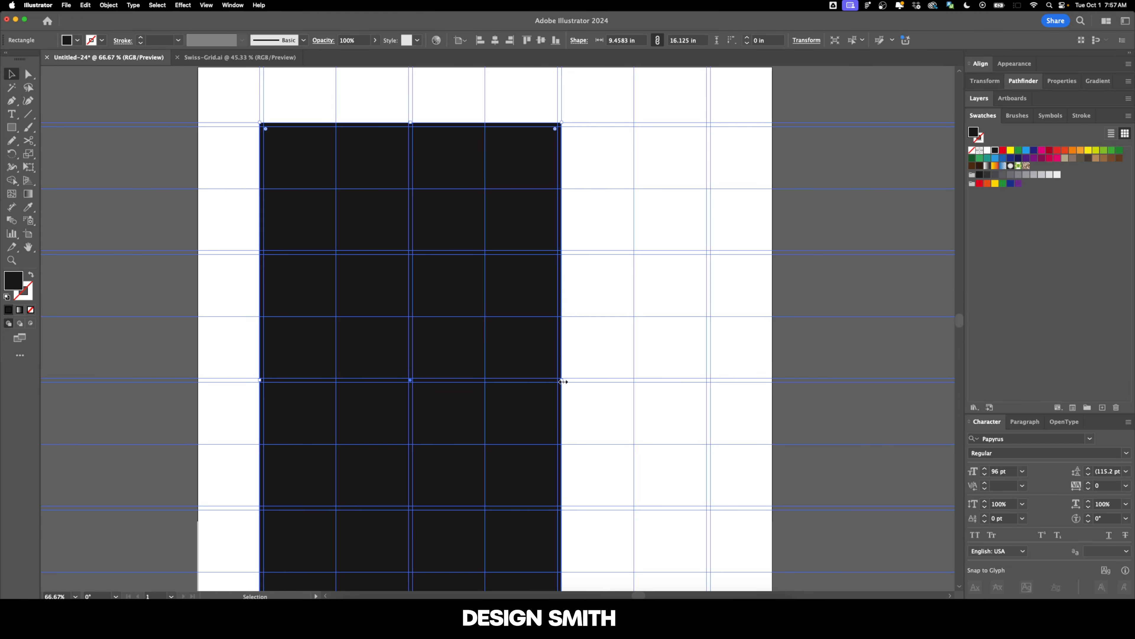
{"action": "left_click_drag", "start_coordinate": [561, 381], "coordinate": [489, 381]}
{"action": "left_click", "coordinate": [559, 313]}
Step: Add an area text frame in the third column's top grid cell with the tour dates, Aug. 24: Toronto through Sept. 12: Mexico City
{"action": "scroll", "coordinate": [559, 313], "scroll_direction": "up", "scroll_amount": 2}
{"action": "scroll", "coordinate": [559, 313], "scroll_direction": "right", "scroll_amount": 3}
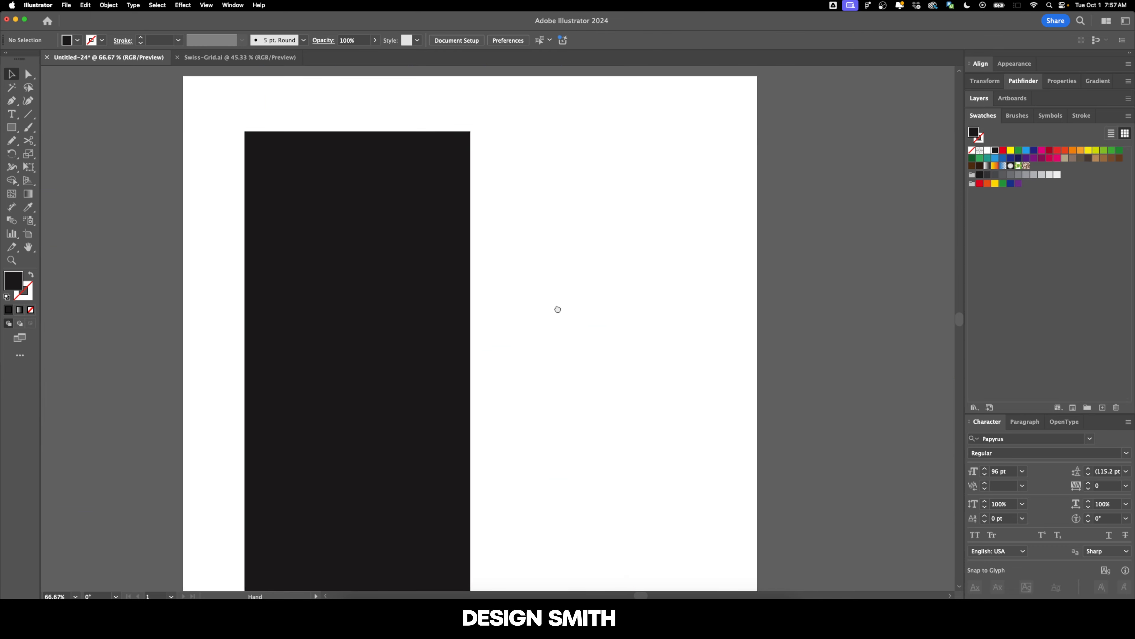
{"action": "key", "text": "t"}
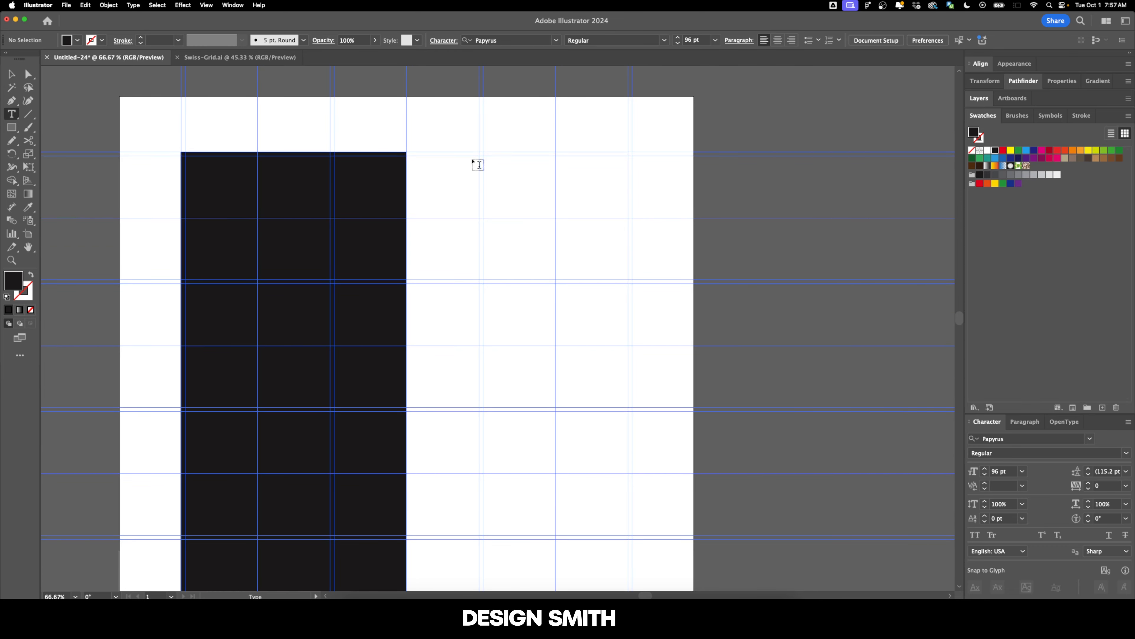
{"action": "left_click_drag", "start_coordinate": [483, 156], "coordinate": [629, 278]}
{"action": "type", "text": "Aug. 24:"}
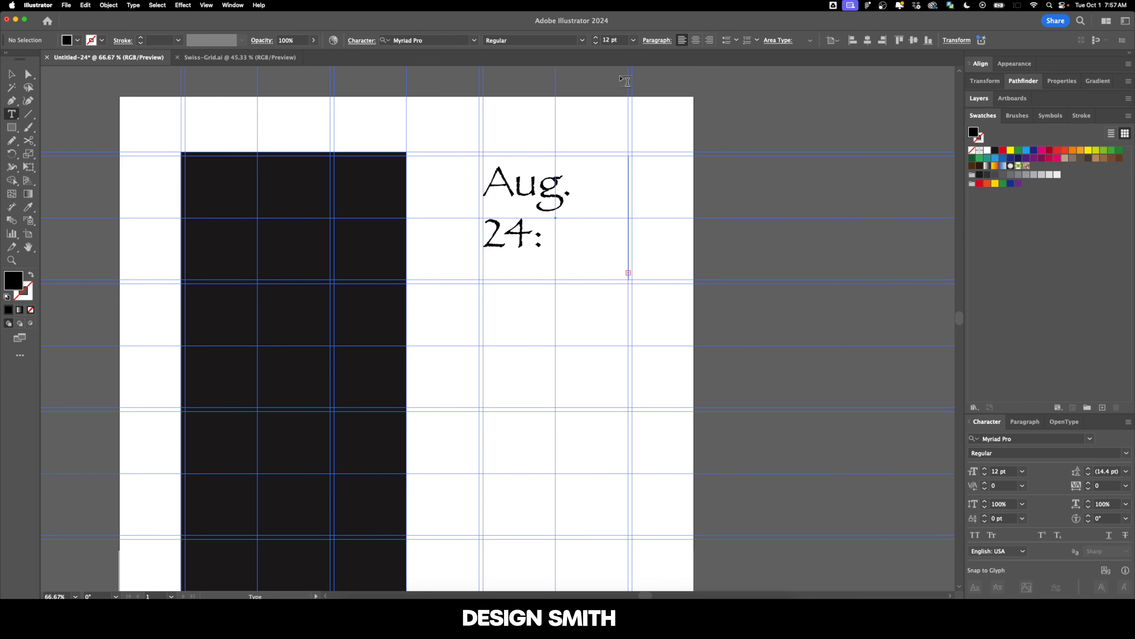
{"action": "key", "text": "Escape"}
Step: Scale the tour dates' font size by 0.3 to 28.8 pt
{"action": "scroll", "coordinate": [554, 254], "scroll_direction": "down", "scroll_amount": 2}
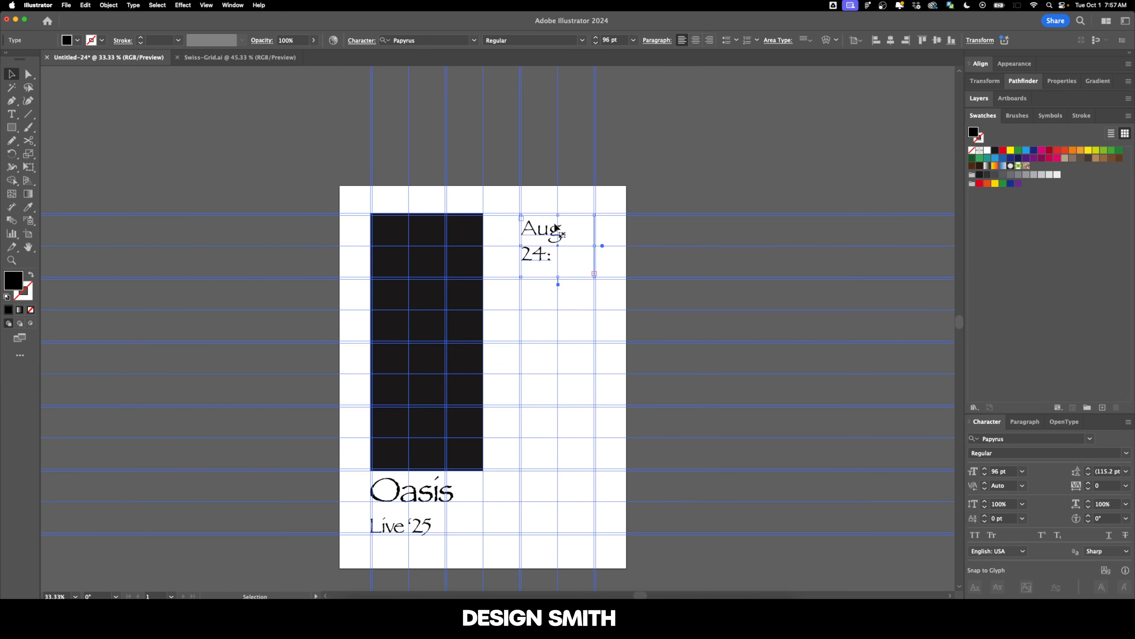
{"action": "left_click", "coordinate": [626, 40]}
{"action": "type", "text": "*.3"}
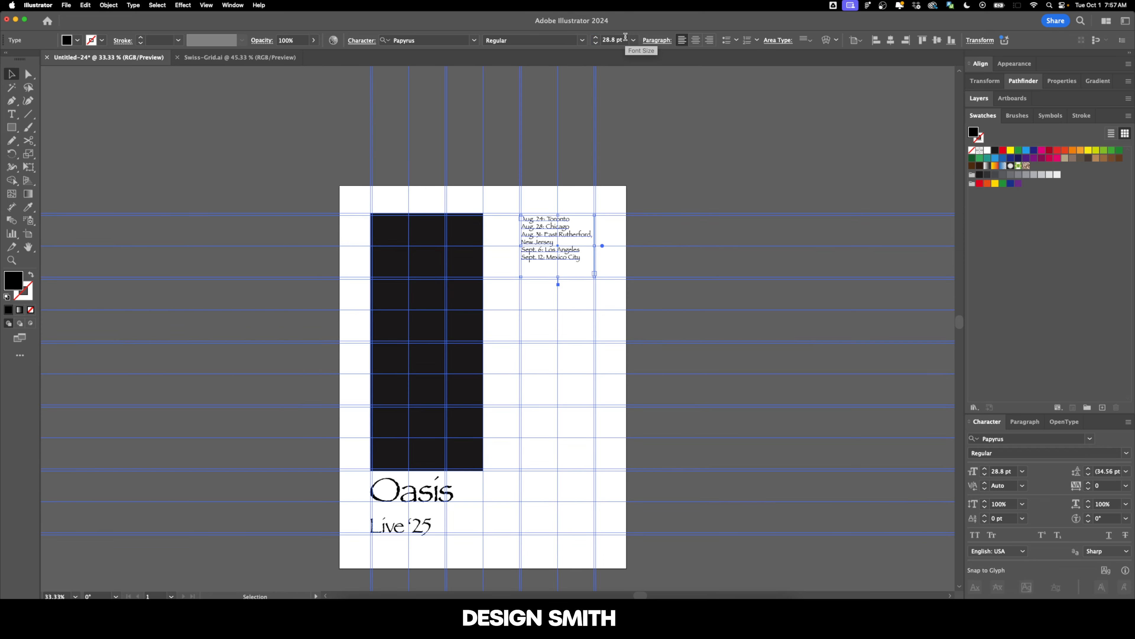
{"action": "scroll", "coordinate": [560, 268], "scroll_direction": "up", "scroll_amount": 3}
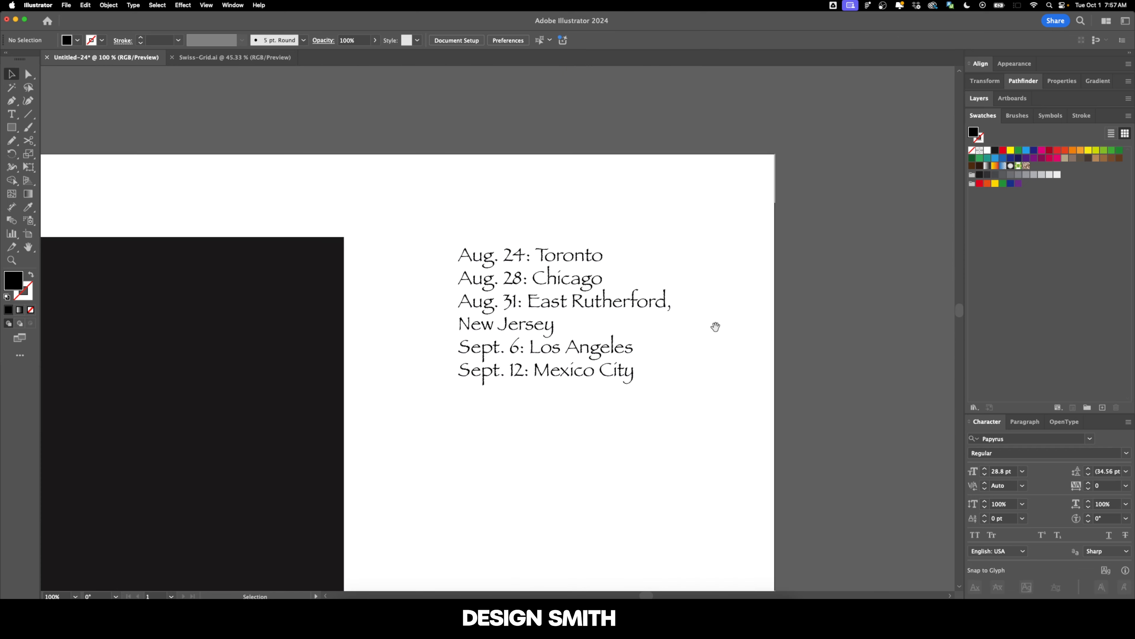
Step: Rewrite the Toronto and Chicago dates numerically as 8.24 and 8.28
{"action": "key", "text": "t"}
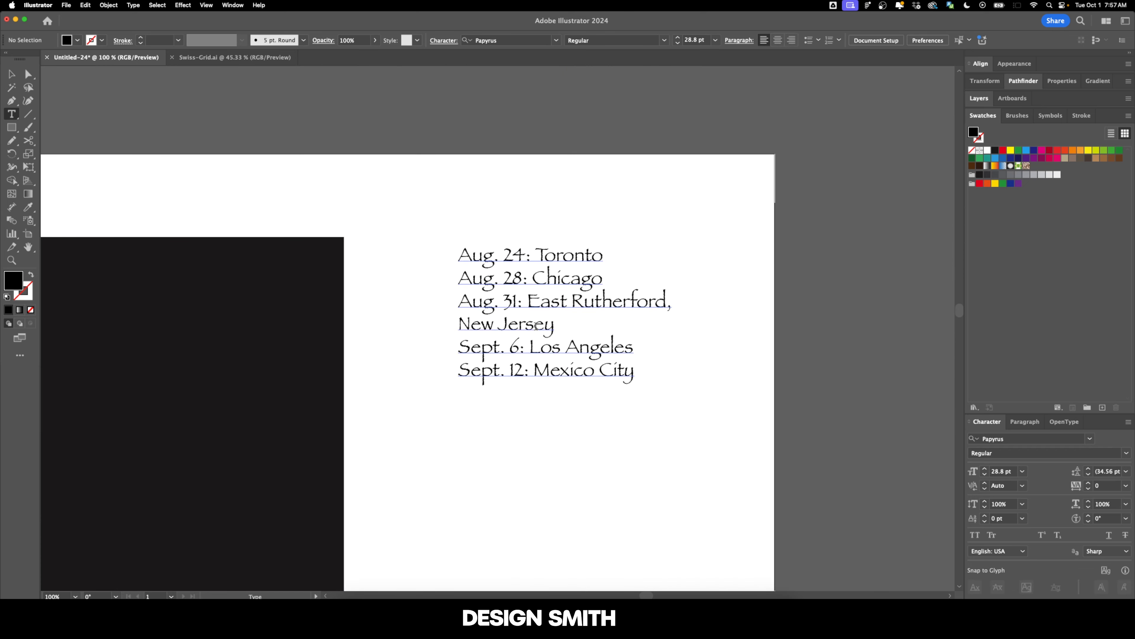
{"action": "left_click", "coordinate": [559, 331]}
{"action": "left_click_drag", "start_coordinate": [556, 331], "coordinate": [450, 321]}
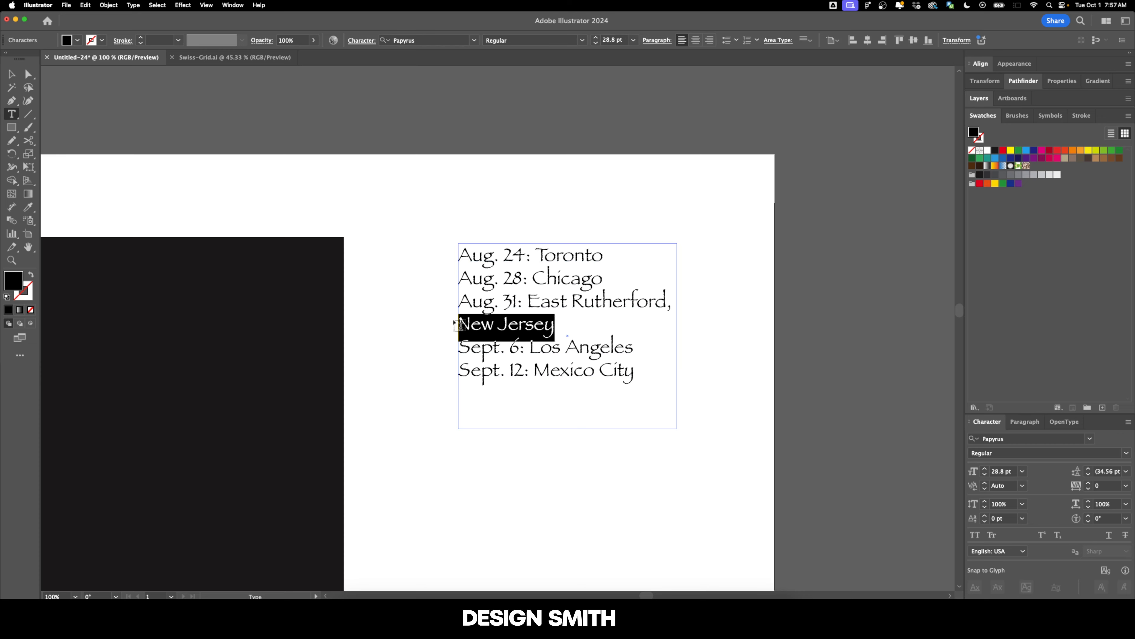
{"action": "left_click_drag", "start_coordinate": [499, 258], "coordinate": [403, 261]}
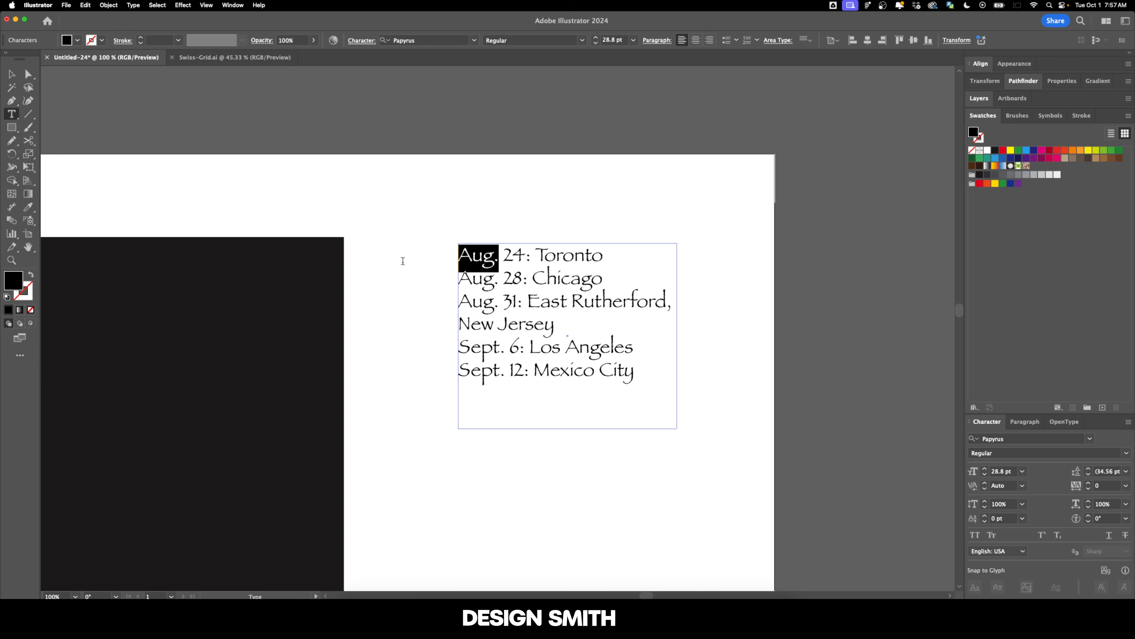
{"action": "type", "text": "8/"}
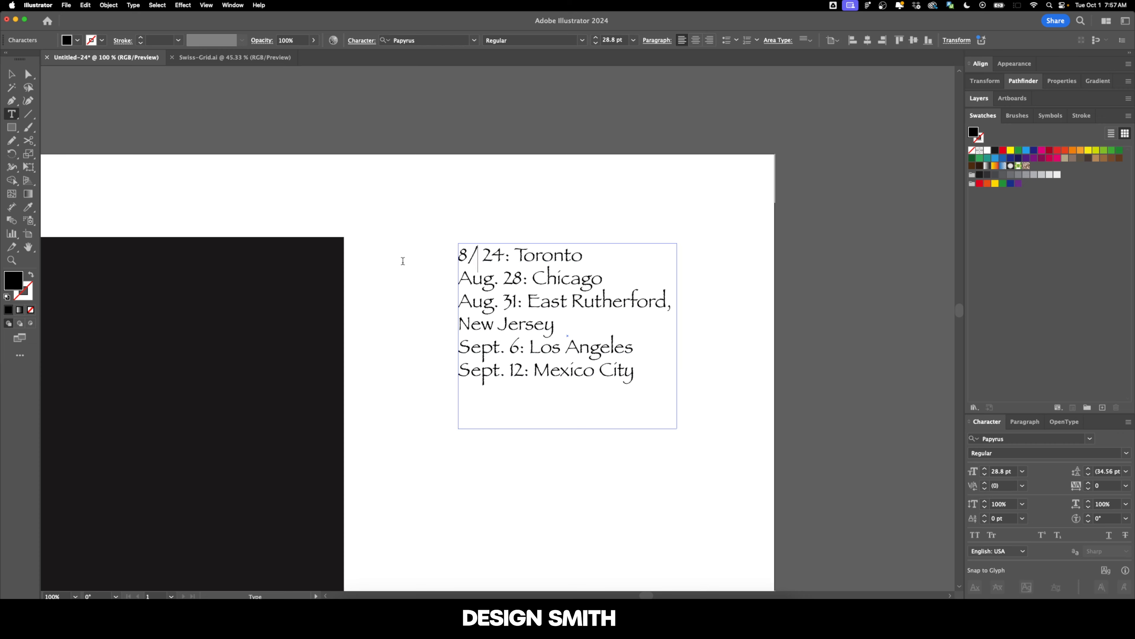
{"action": "key", "text": "Delete"}
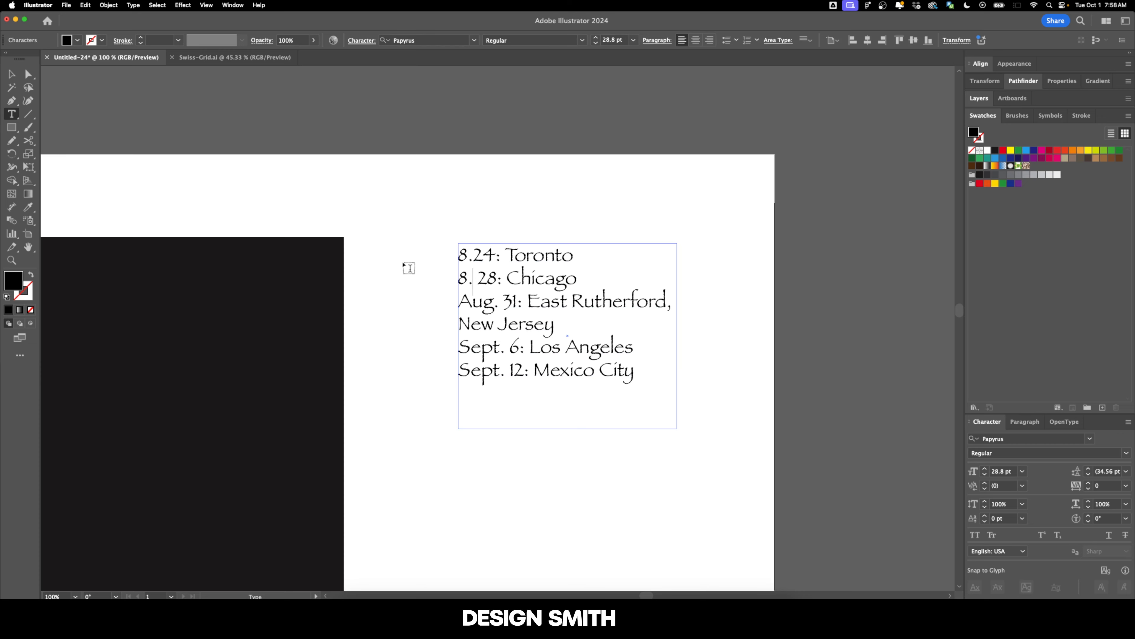
{"action": "key", "text": "Delete"}
Step: Rewrite the East Rutherford date numerically as 8.31
{"action": "key", "text": "Down"}
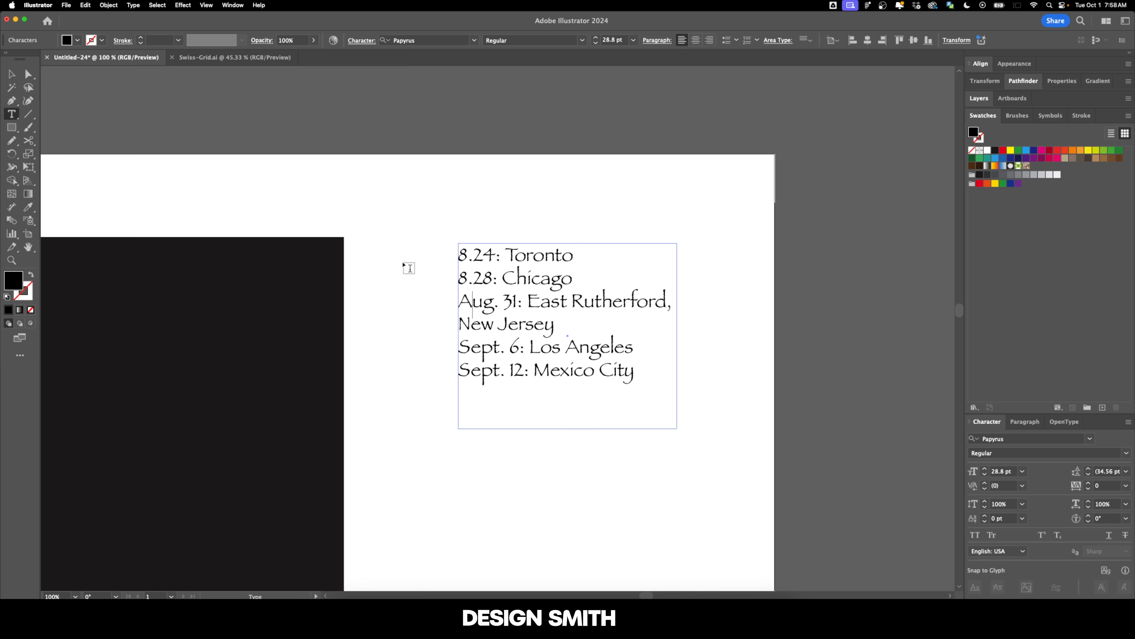
{"action": "key", "text": "Right"}
{"action": "key", "text": "Right"}
{"action": "key", "text": "shift+Left"}
{"action": "key", "text": "shift+Left"}
{"action": "key", "text": "shift+Left"}
{"action": "type", "text": "8"}
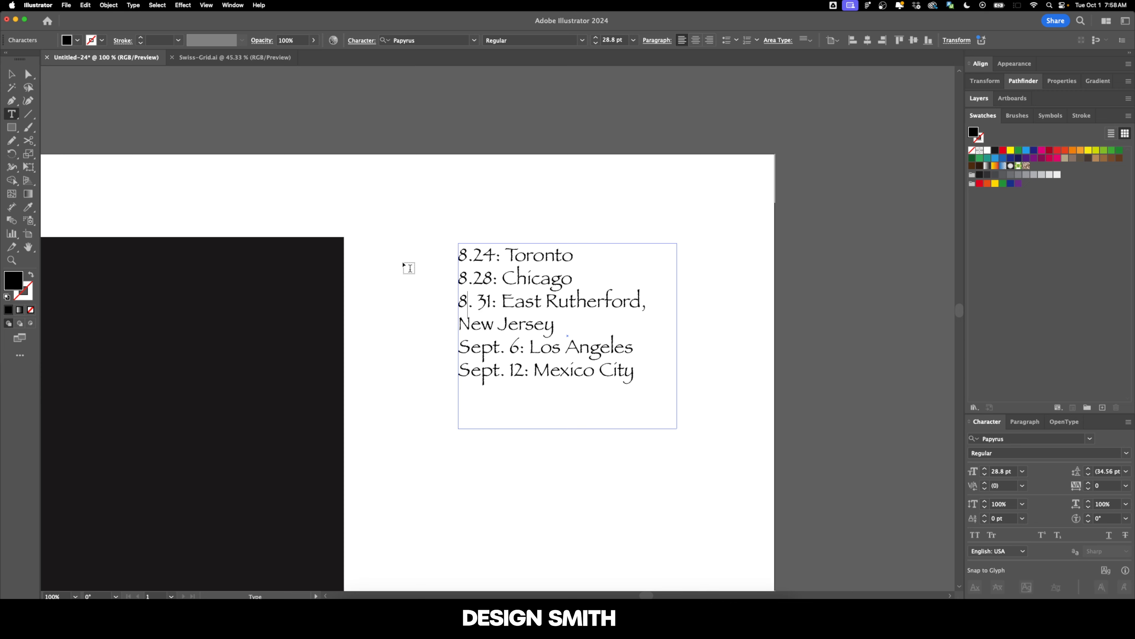
{"action": "key", "text": "Right"}
{"action": "key", "text": "Delete"}
Step: Replace "Sept." with "9." in the Los Angeles and Mexico City dates, closing the gap in 9.6
{"action": "key", "text": "Down"}
{"action": "key", "text": "Right"}
{"action": "key", "text": "Right"}
{"action": "key", "text": "Down"}
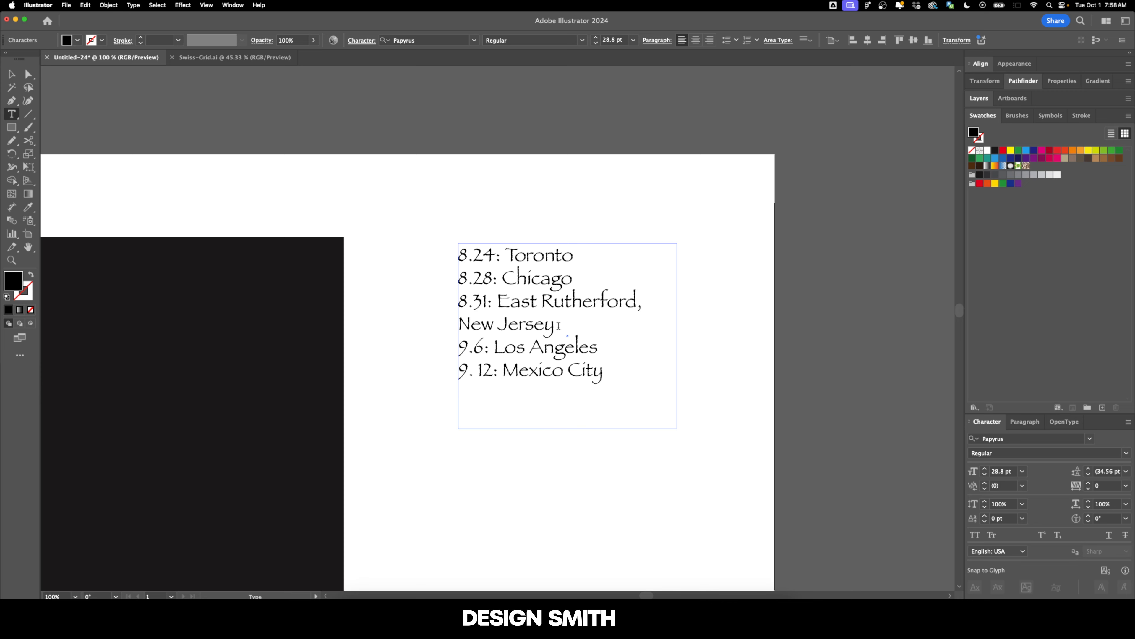
Step: Replace "New Jersey" with "NY" and append ", IL" to Chicago and ", CA" to Toronto and Los Angeles
{"action": "left_click_drag", "start_coordinate": [555, 326], "coordinate": [413, 328]}
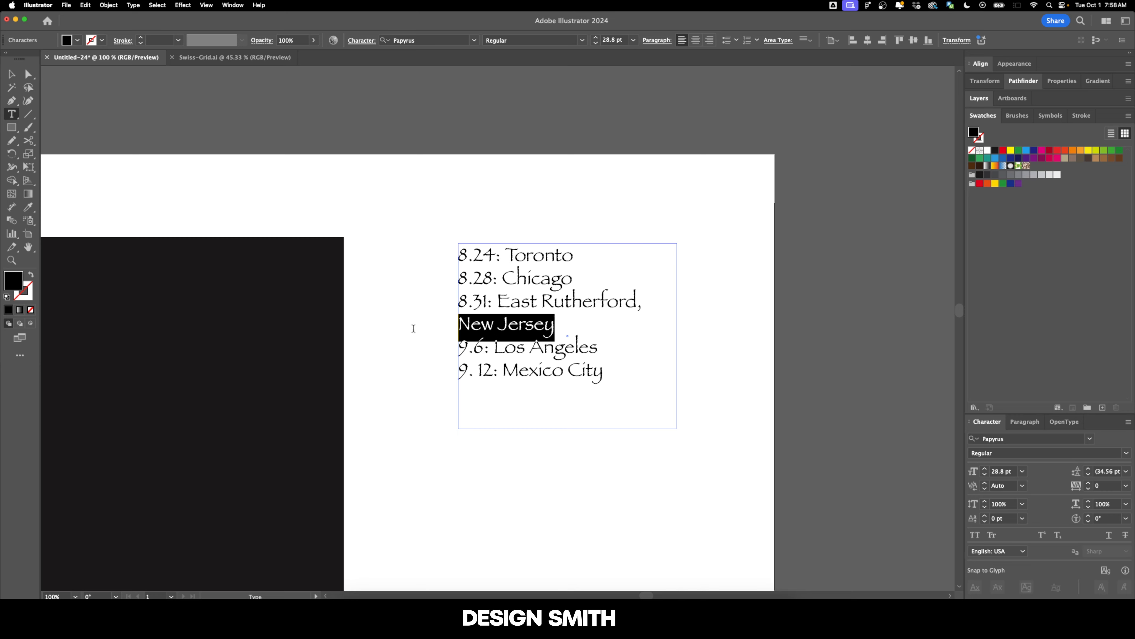
{"action": "type", "text": "NY"}
{"action": "key", "text": "Up"}
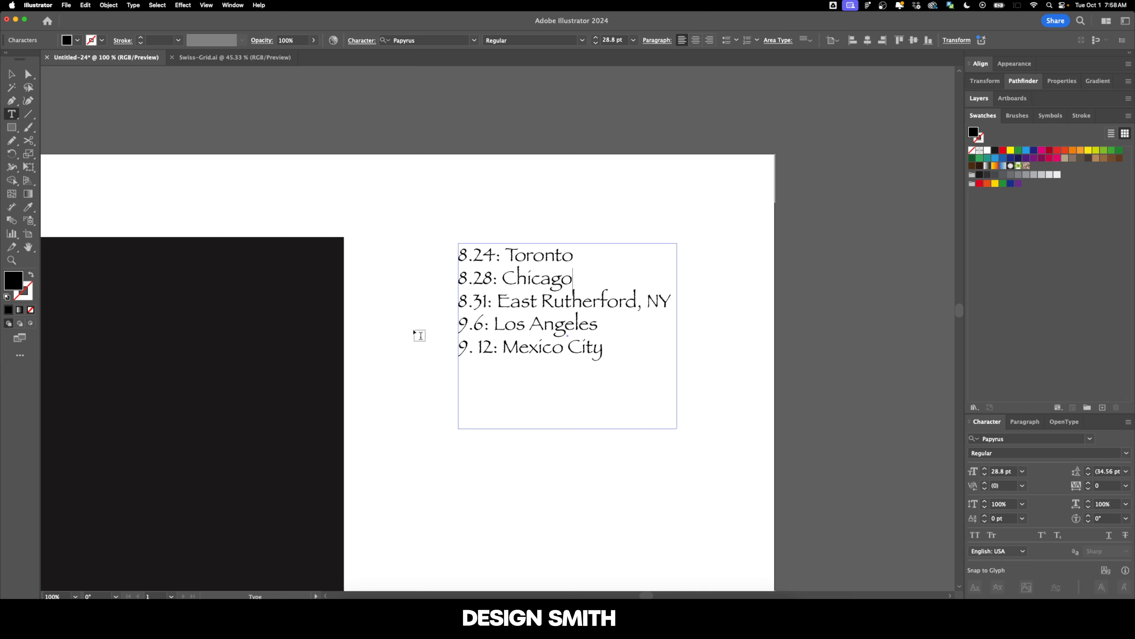
{"action": "type", "text": ", IL"}
{"action": "key", "text": "Up"}
{"action": "type", "text": ", CA"}
{"action": "key", "text": "Down"}
{"action": "key", "text": "Down"}
{"action": "key", "text": "Down"}
{"action": "type", "text": ", CA"}
{"action": "key", "text": "Down"}
Step: Remove the space inside the Mexico City date so it reads 9.12, and append ", MX" to that line
{"action": "type", "text": ","}
{"action": "key", "text": "BackSpace"}
{"action": "key", "text": "BackSpace"}
{"action": "left_click", "coordinate": [596, 475], "text": "super"}
{"action": "left_click", "coordinate": [478, 348]}
{"action": "key", "text": "BackSpace"}
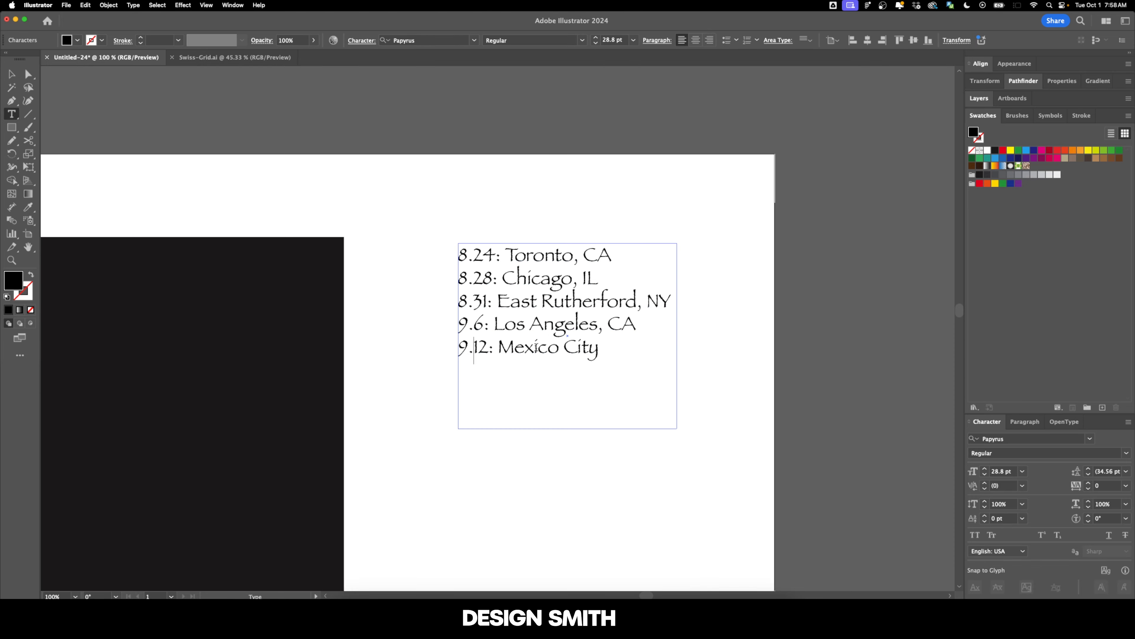
{"action": "left_click", "coordinate": [599, 348]}
{"action": "type", "text": ", MX"}
{"action": "key", "text": "Escape"}
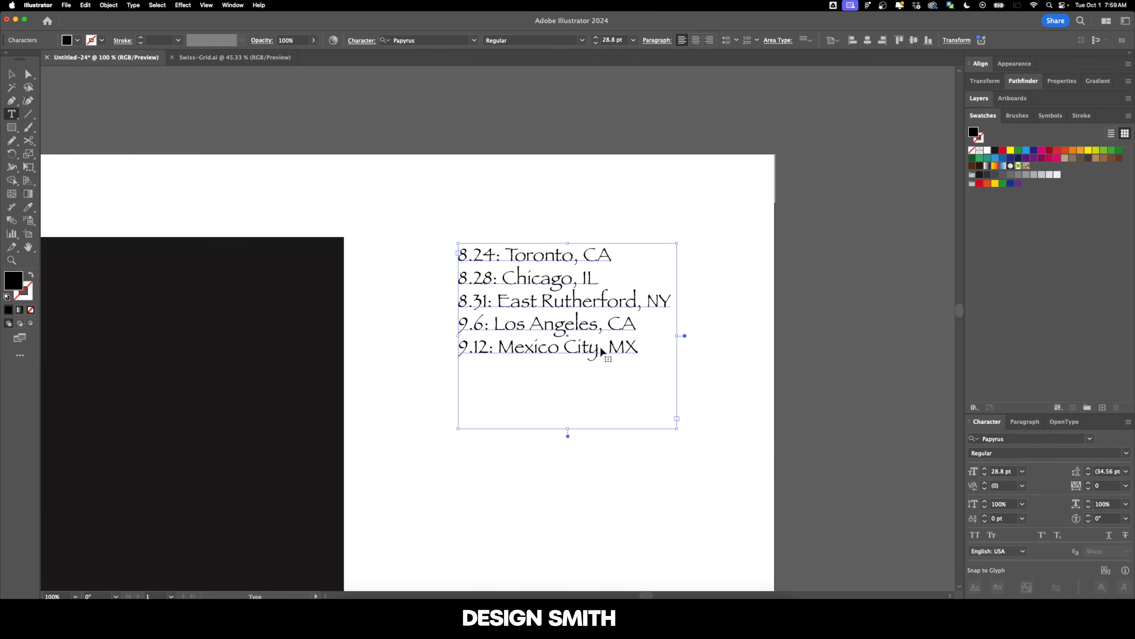
{"action": "key", "text": "v"}
Step: Delete the space before "Toronto" and widen the tour dates text frame to the artboard's right edge
{"action": "scroll", "coordinate": [602, 350], "scroll_direction": "up", "scroll_amount": 3}
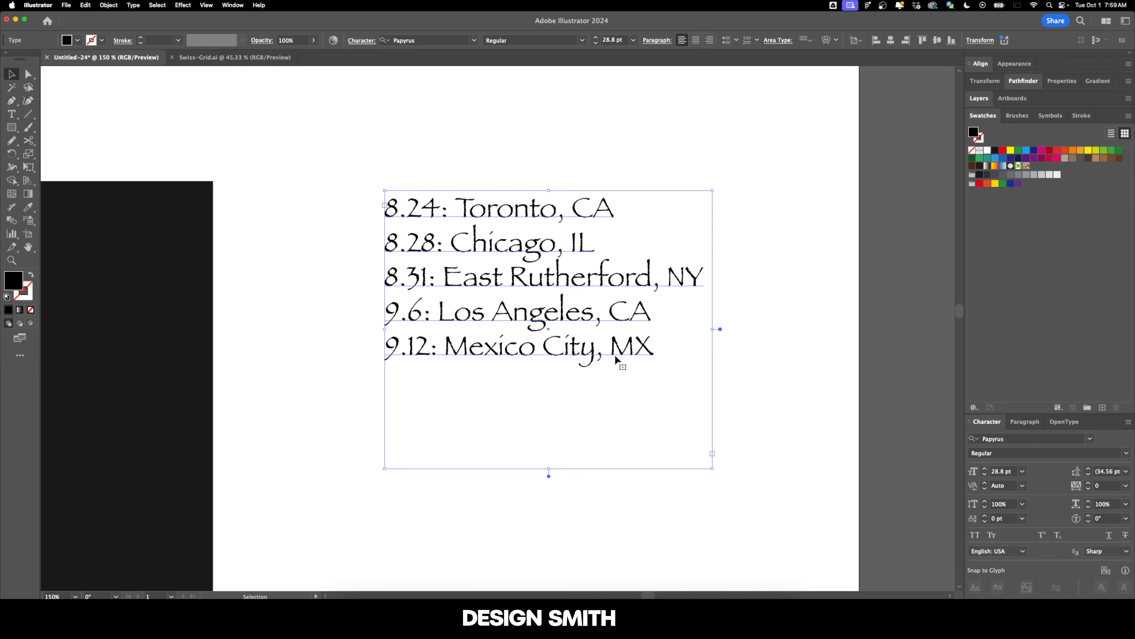
{"action": "double_click", "coordinate": [441, 342]}
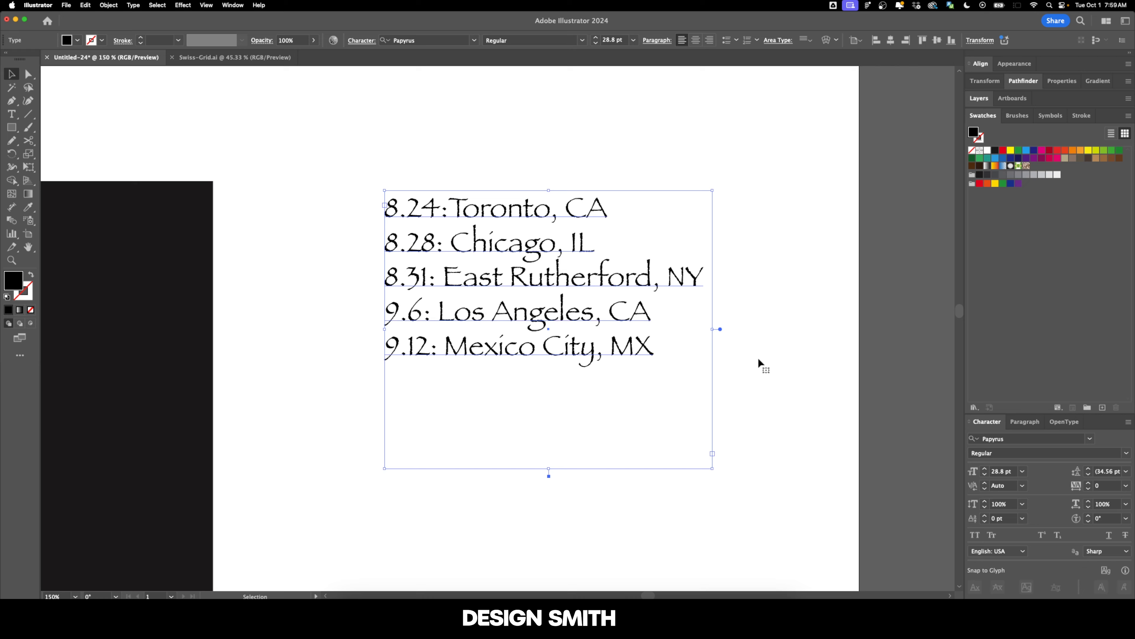
{"action": "key", "text": "super+semicolon"}
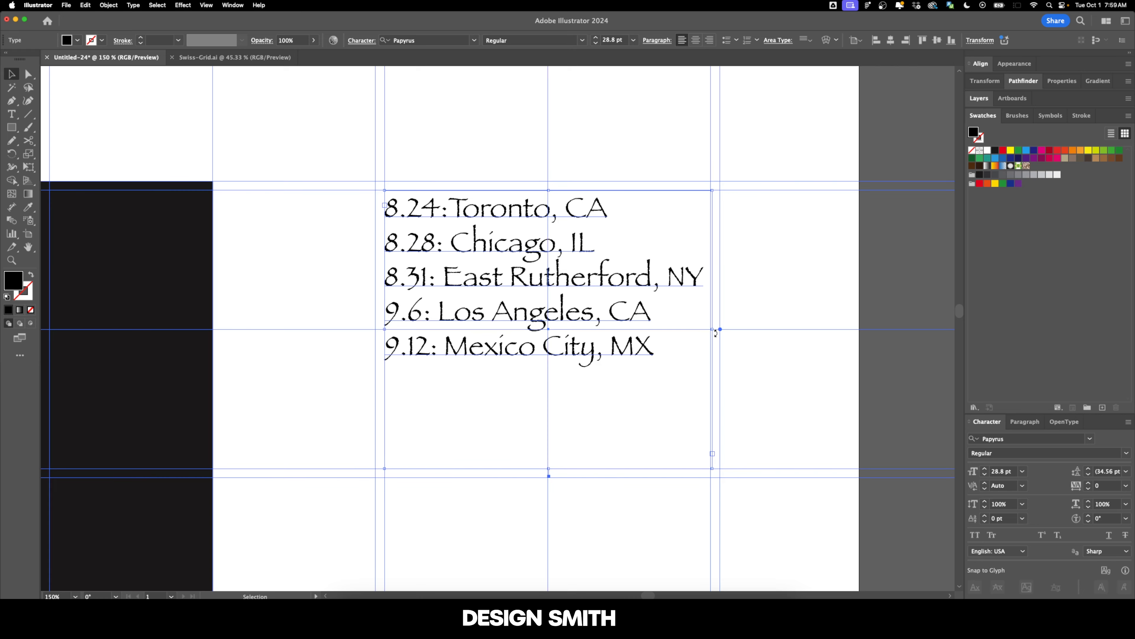
{"action": "left_click_drag", "start_coordinate": [713, 330], "coordinate": [860, 329]}
Step: Insert a tab between the date and "Toronto" and set its tab stop to 1.5 in
{"action": "double_click", "coordinate": [455, 211]}
{"action": "key", "text": "Left"}
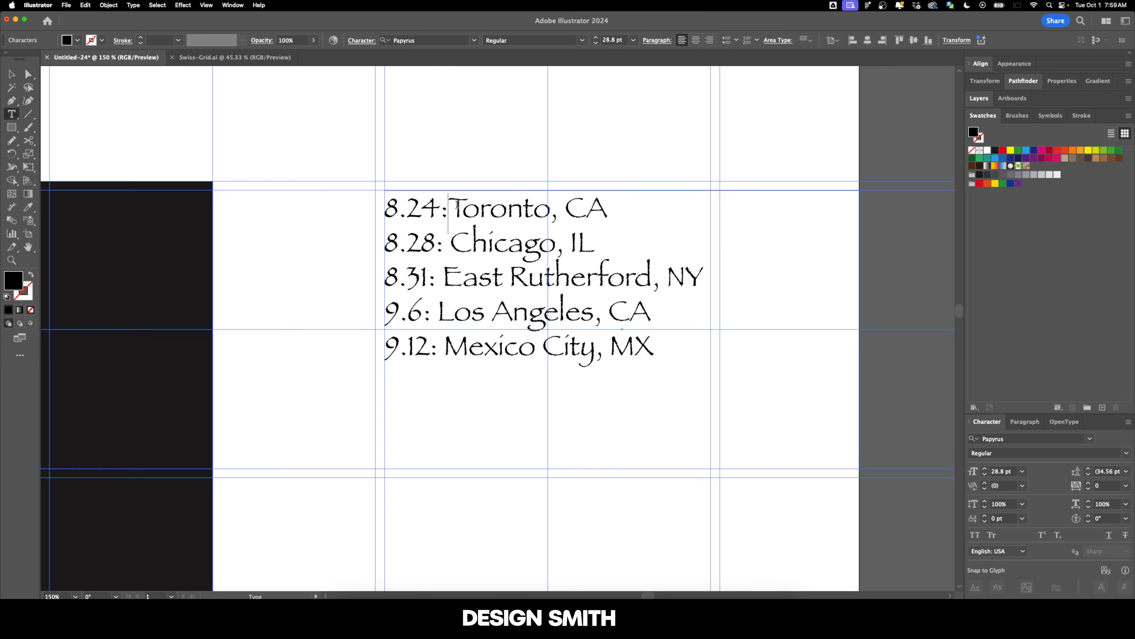
{"action": "key", "text": "BackSpace"}
{"action": "key", "text": "Tab"}
{"action": "key", "text": "super+shift+t"}
{"action": "double_click", "coordinate": [468, 159]}
{"action": "type", "text": "1.5"}
{"action": "key", "text": "Return"}
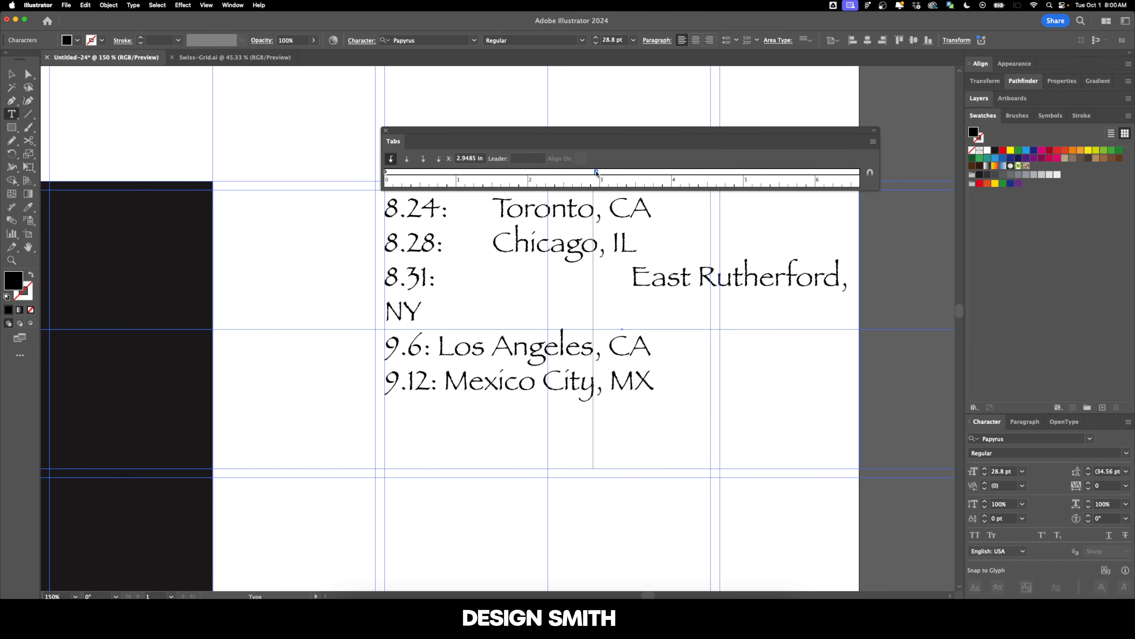
Step: Replace the space before each remaining city with a tab, aligning the city names at the 1.5 in tab stop
{"action": "left_click", "coordinate": [438, 347]}
{"action": "key", "text": "BackSpace"}
{"action": "key", "text": "Tab"}
Step: Tighten the kerning between the characters of the 8.24 date
{"action": "key", "text": "super+equal"}
{"action": "key", "text": "super+equal"}
{"action": "left_click", "coordinate": [1007, 486]}
{"action": "key", "text": "shift+Down"}
{"action": "key", "text": "shift+Down"}
{"action": "key", "text": "shift+Down"}
{"action": "key", "text": "shift+Down"}
{"action": "key", "text": "shift+Down"}
{"action": "key", "text": "shift+Down"}
{"action": "key", "text": "shift+Down"}
{"action": "key", "text": "shift+Down"}
{"action": "key", "text": "shift+Down"}
{"action": "key", "text": "shift+Down"}
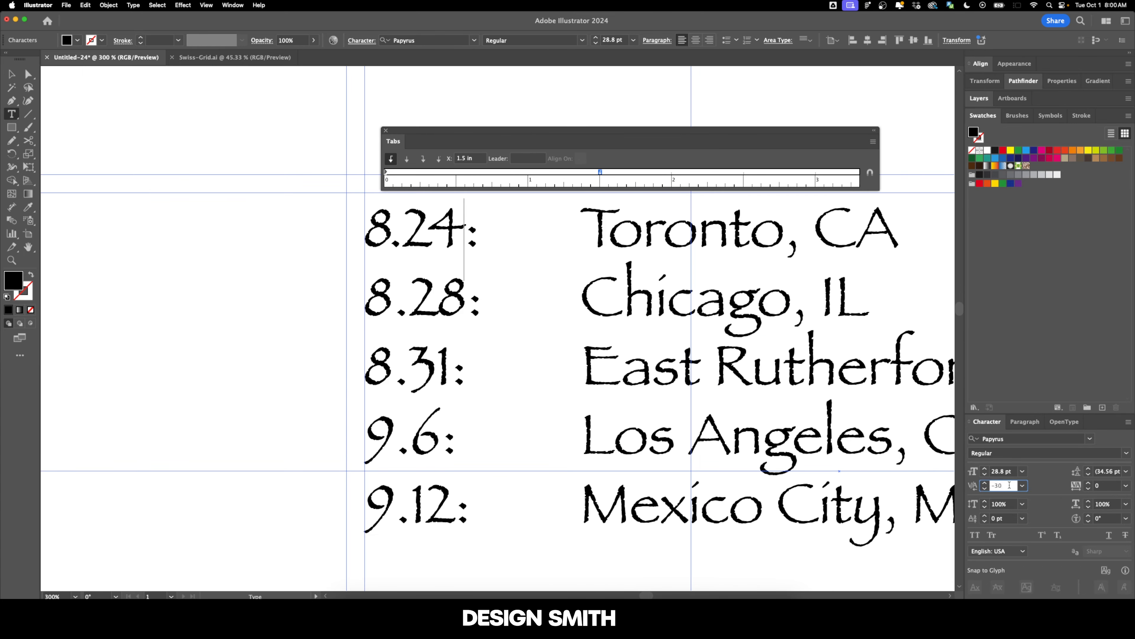
Step: Tighten the kerning between the characters of the 8.28, 8.31 and 9.6 dates
{"action": "left_click", "coordinate": [393, 299]}
{"action": "left_click", "coordinate": [1007, 485]}
{"action": "left_click", "coordinate": [394, 367]}
{"action": "left_click", "coordinate": [396, 436]}
{"action": "left_click", "coordinate": [1012, 485]}
{"action": "key", "text": "shift+Down"}
{"action": "key", "text": "shift+Down"}
{"action": "key", "text": "shift+Down"}
{"action": "key", "text": "shift+Down"}
{"action": "key", "text": "shift+Down"}
{"action": "key", "text": "shift+Down"}
{"action": "key", "text": "shift+Down"}
{"action": "key", "text": "shift+Down"}
{"action": "key", "text": "shift+Down"}
{"action": "key", "text": "shift+Down"}
{"action": "key", "text": "shift+Down"}
{"action": "key", "text": "shift+Down"}
{"action": "key", "text": "shift+Down"}
{"action": "key", "text": "shift+Down"}
Step: Tighten the kerning after the 9 in the 9.12 date and leave text editing
{"action": "left_click", "coordinate": [395, 505]}
{"action": "left_click", "coordinate": [1012, 485]}
{"action": "key", "text": "shift+Down"}
{"action": "key", "text": "shift+Down"}
{"action": "key", "text": "shift+Down"}
{"action": "key", "text": "shift+Down"}
{"action": "key", "text": "shift+Down"}
{"action": "key", "text": "shift+Down"}
{"action": "key", "text": "shift+Down"}
{"action": "key", "text": "shift+Down"}
{"action": "key", "text": "shift+Down"}
{"action": "key", "text": "shift+Down"}
{"action": "key", "text": "shift+Down"}
{"action": "key", "text": "shift+Down"}
{"action": "key", "text": "shift+Down"}
{"action": "key", "text": "shift+Down"}
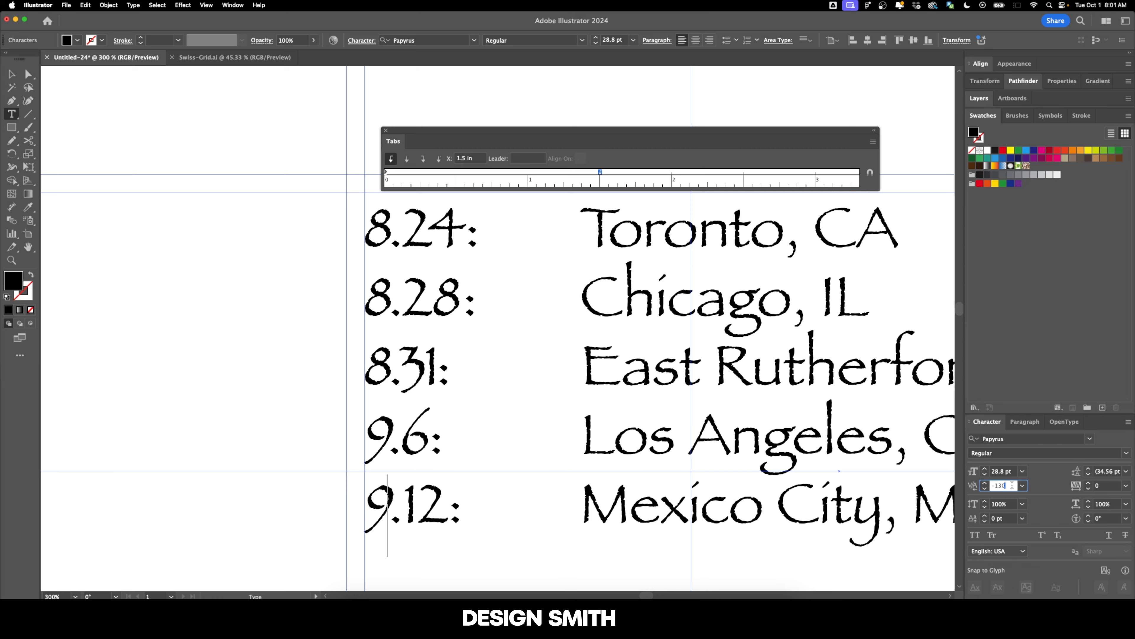
{"action": "key", "text": "Escape"}
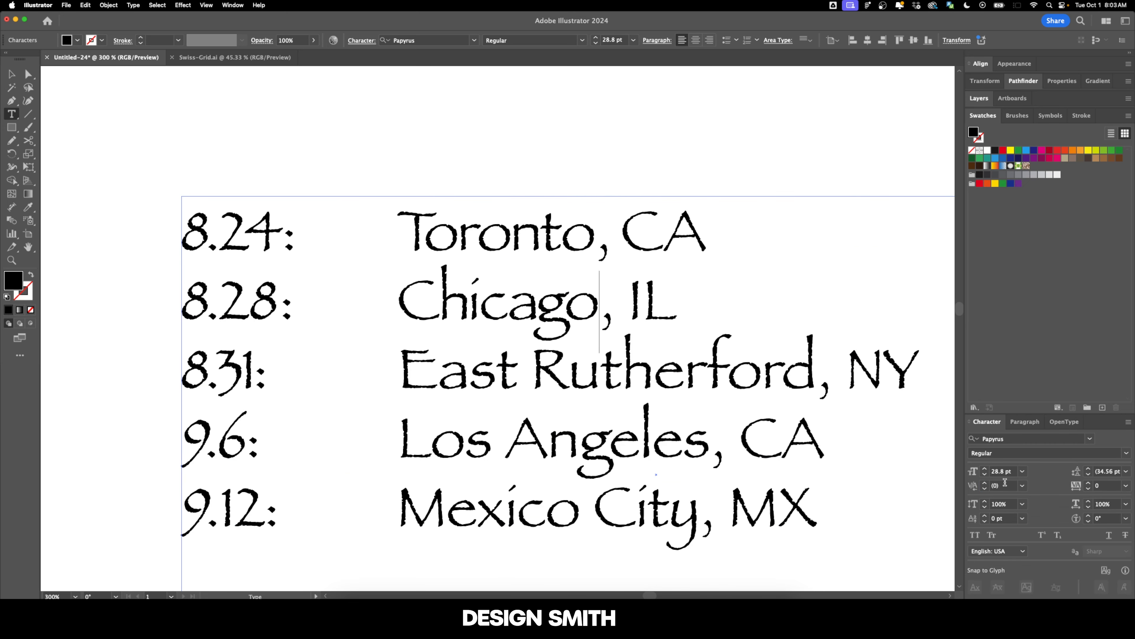
Step: Tighten the kerning around the comma and the space in "Chicago, IL"
{"action": "left_click", "coordinate": [1005, 485]}
{"action": "key", "text": "shift+Down"}
{"action": "key", "text": "shift+Down"}
{"action": "key", "text": "shift+Down"}
{"action": "key", "text": "shift+Down"}
{"action": "key", "text": "shift+Down"}
{"action": "key", "text": "shift+Down"}
{"action": "key", "text": "shift+Down"}
{"action": "key", "text": "shift+Down"}
{"action": "key", "text": "shift+Down"}
{"action": "key", "text": "shift+Down"}
{"action": "left_click", "coordinate": [628, 300]}
Step: Tighten the kerning between the words and before the comma in "East Rutherford"
{"action": "left_click", "coordinate": [528, 370]}
{"action": "left_click", "coordinate": [1000, 484]}
{"action": "key", "text": "shift+Down"}
{"action": "key", "text": "shift+Down"}
{"action": "key", "text": "shift+Down"}
{"action": "key", "text": "shift+Down"}
{"action": "key", "text": "shift+Down"}
{"action": "left_click", "coordinate": [1000, 485]}
{"action": "key", "text": "shift+Down"}
{"action": "key", "text": "shift+Down"}
{"action": "key", "text": "shift+Down"}
{"action": "key", "text": "shift+Down"}
{"action": "key", "text": "shift+Down"}
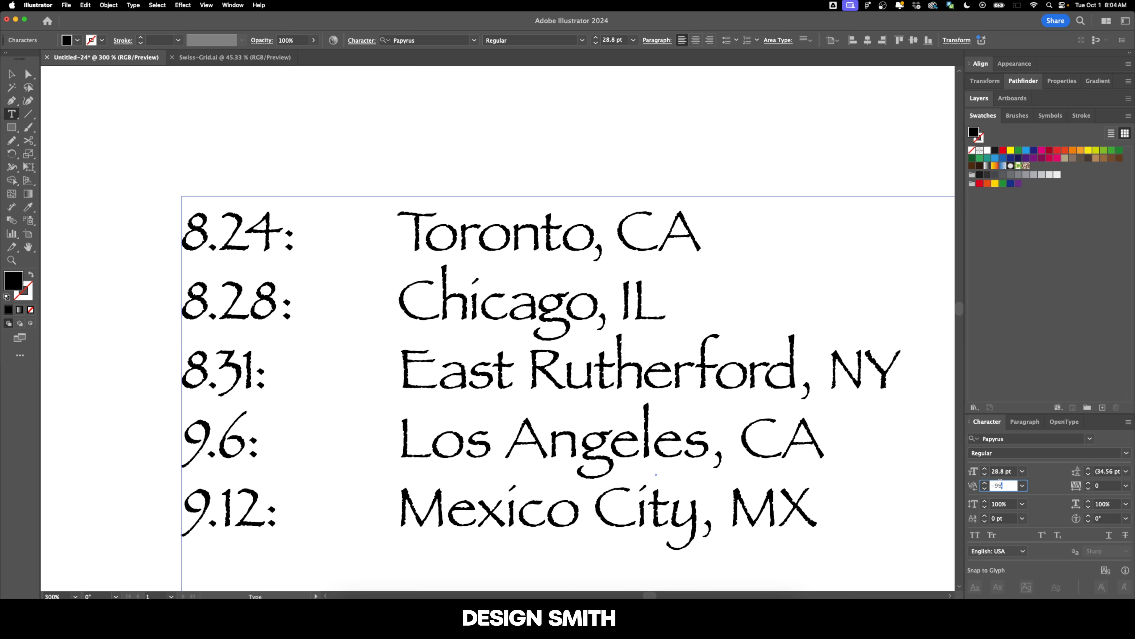
Step: Change East Rutherford's state to "NJ" and tighten the gap between the comma and the state
{"action": "left_click", "coordinate": [896, 371]}
{"action": "key", "text": "BackSpace"}
{"action": "type", "text": "J"}
{"action": "left_click", "coordinate": [819, 380]}
Step: Tighten the kerning within "Los Angeles, CA", including the gap after the comma
{"action": "left_click", "coordinate": [672, 440]}
{"action": "left_click", "coordinate": [1000, 485]}
{"action": "key", "text": "shift+Down"}
{"action": "key", "text": "shift+Down"}
{"action": "key", "text": "shift+Down"}
{"action": "key", "text": "shift+Down"}
{"action": "key", "text": "shift+Down"}
{"action": "left_click", "coordinate": [715, 443]}
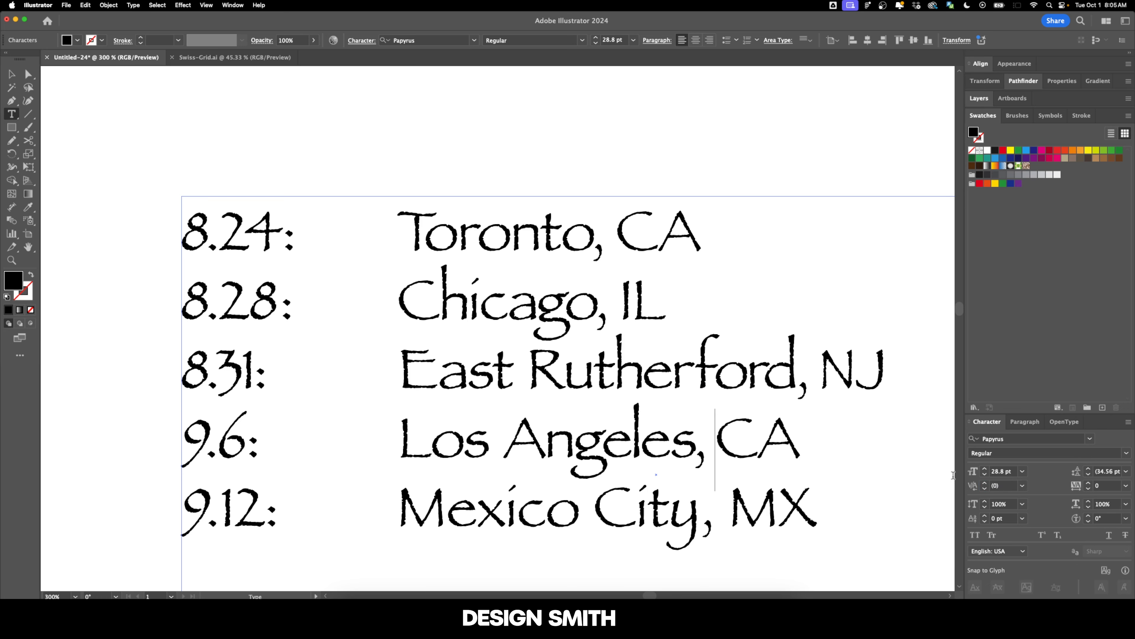
Step: Tighten the kerning within "Mexico City, MX" and leave text editing
{"action": "left_click", "coordinate": [443, 515]}
{"action": "left_click", "coordinate": [1000, 485]}
{"action": "left_click", "coordinate": [637, 509]}
{"action": "left_click", "coordinate": [1000, 485]}
{"action": "key", "text": "Escape"}
Step: Move the placed Oasis Live '25 reference poster just beyond the artboard's right edge and show the guides
{"action": "key", "text": "super+minus"}
{"action": "key", "text": "super+semicolon"}
{"action": "left_click_drag", "start_coordinate": [767, 350], "coordinate": [749, 400]}
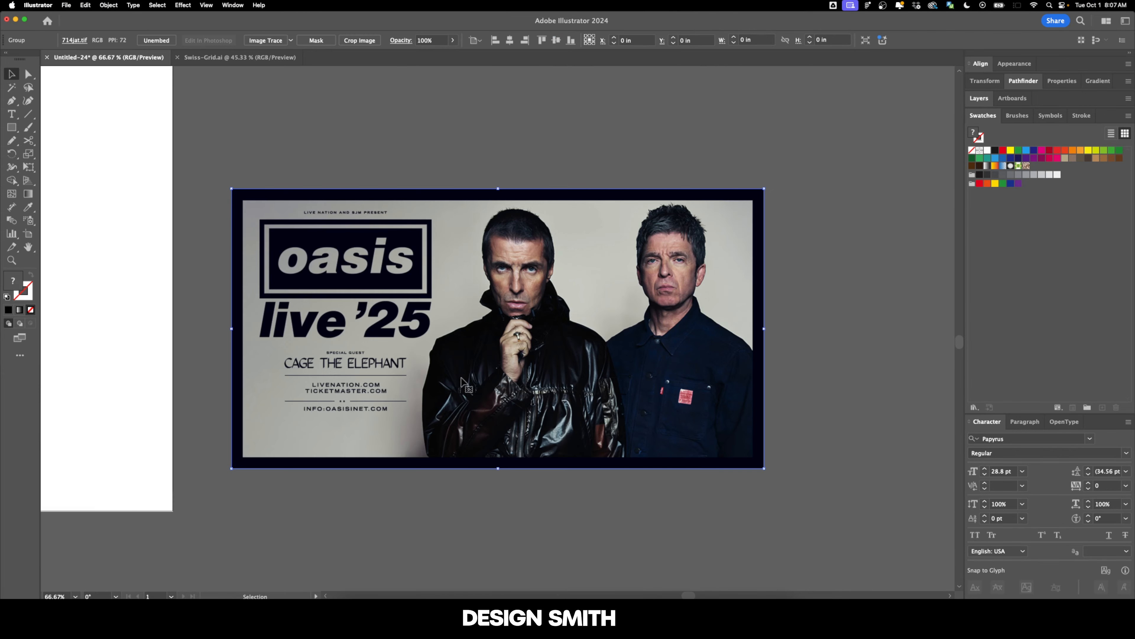
{"action": "left_click_drag", "start_coordinate": [463, 380], "coordinate": [707, 292]}
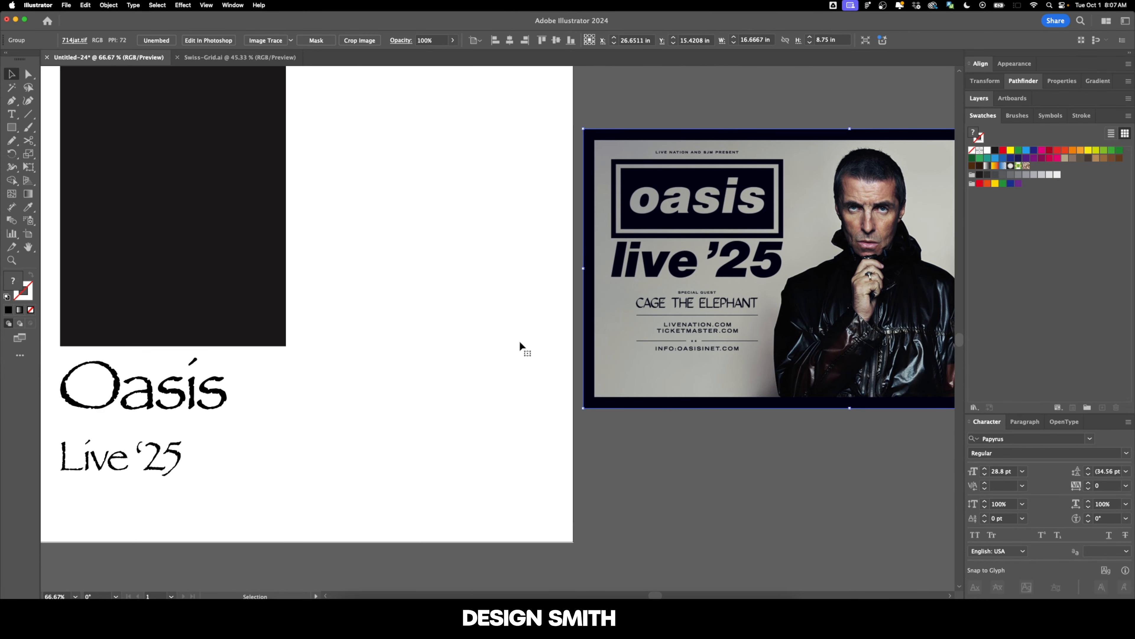
{"action": "left_click", "coordinate": [514, 341]}
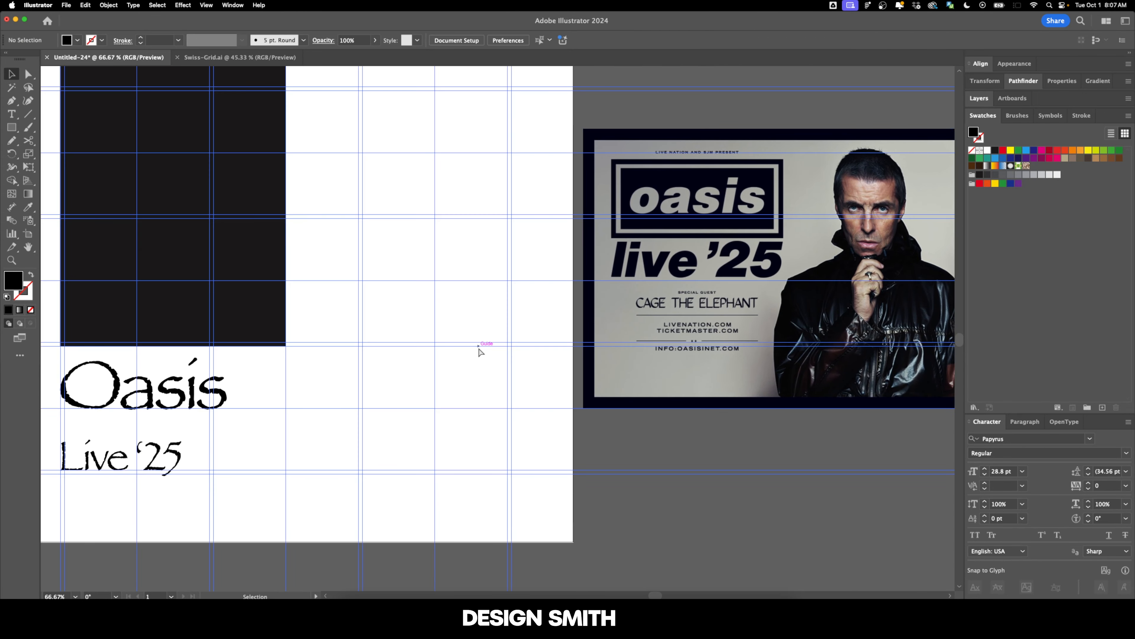
Step: Create a text frame in the grid module beside the title, containing "Special Guest" and "CAGE THE ELEPHANT" on two lines
{"action": "left_click_drag", "start_coordinate": [555, 366], "coordinate": [579, 348]}
{"action": "scroll", "coordinate": [535, 469], "scroll_direction": "up", "scroll_amount": 1}
{"action": "key", "text": "t"}
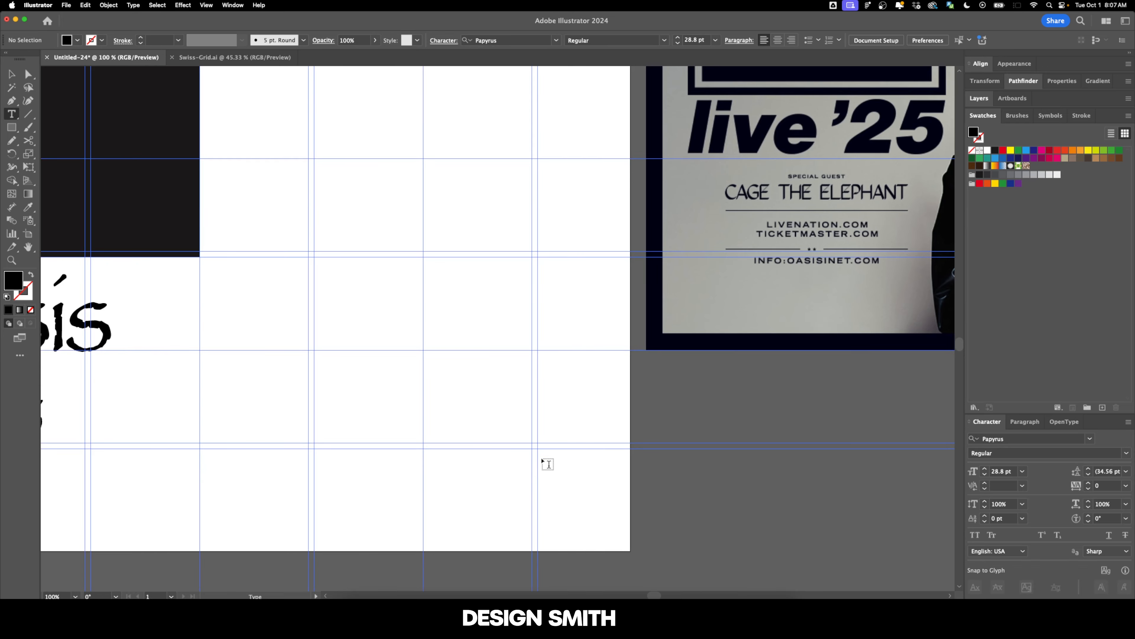
{"action": "left_click_drag", "start_coordinate": [533, 443], "coordinate": [315, 352]}
{"action": "type", "text": "Special"}
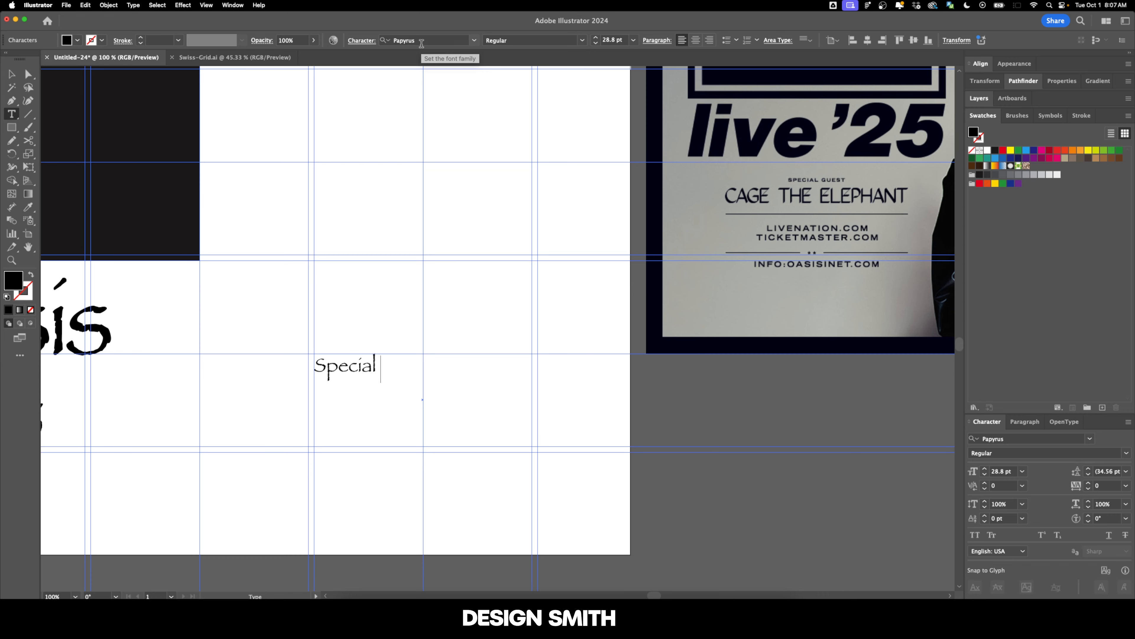
{"action": "type", "text": " Guest"}
{"action": "key", "text": "Return"}
{"action": "type", "text": "CAGE THE ELE"}
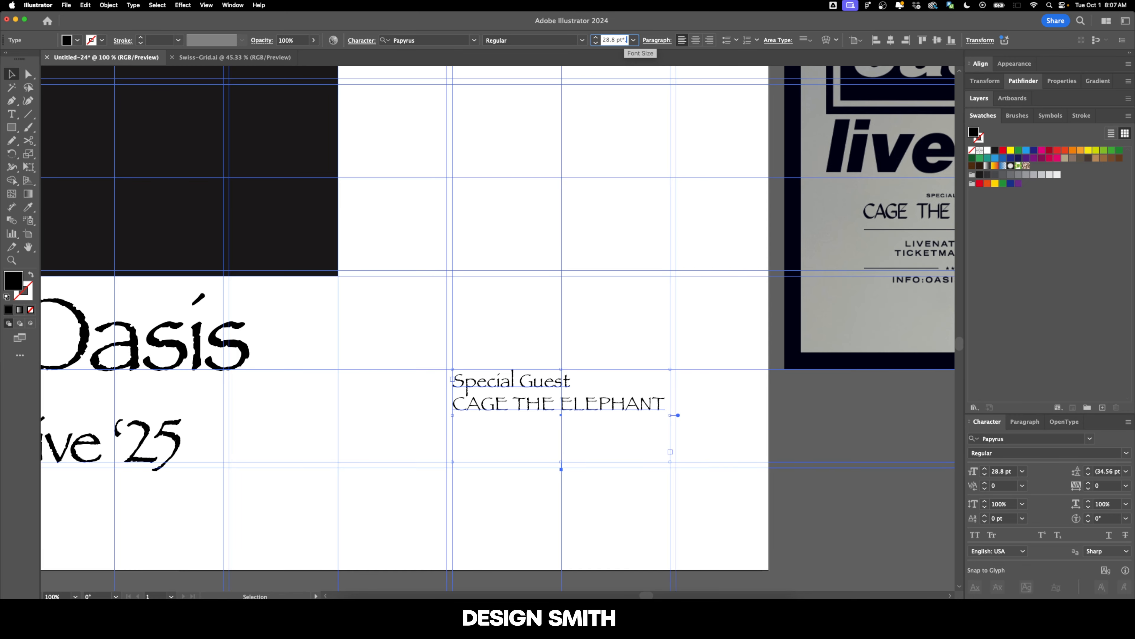
Step: Set the special guest text's font size to 17.28 pt
{"action": "type", "text": "6"}
{"action": "key", "text": "Return"}
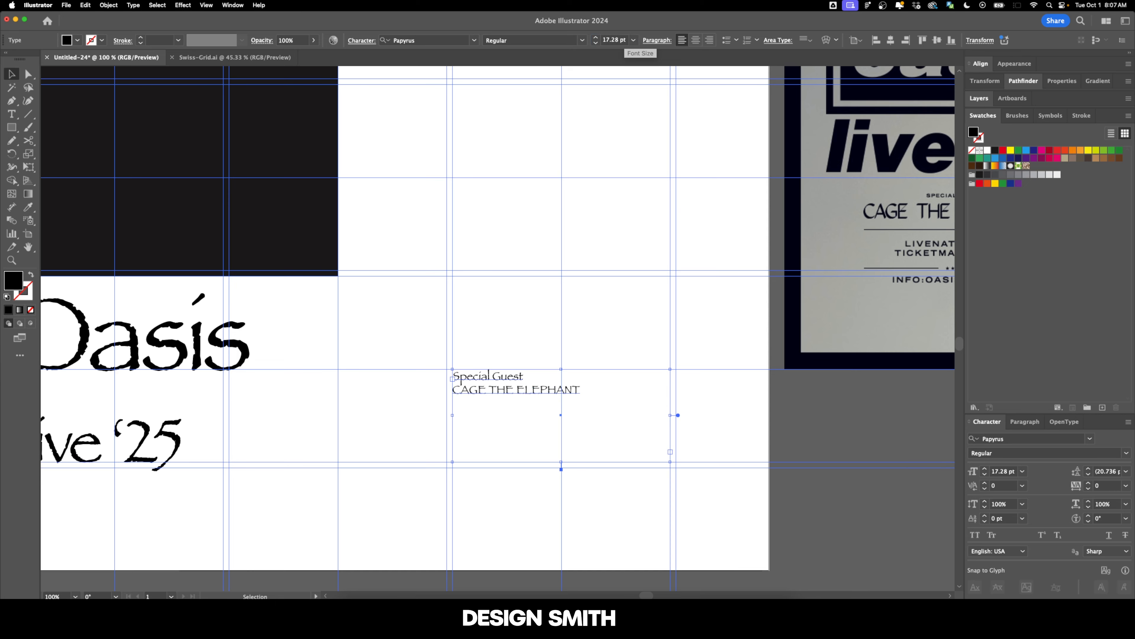
{"action": "left_click", "coordinate": [552, 434]}
{"action": "left_click_drag", "start_coordinate": [559, 443], "coordinate": [508, 405]}
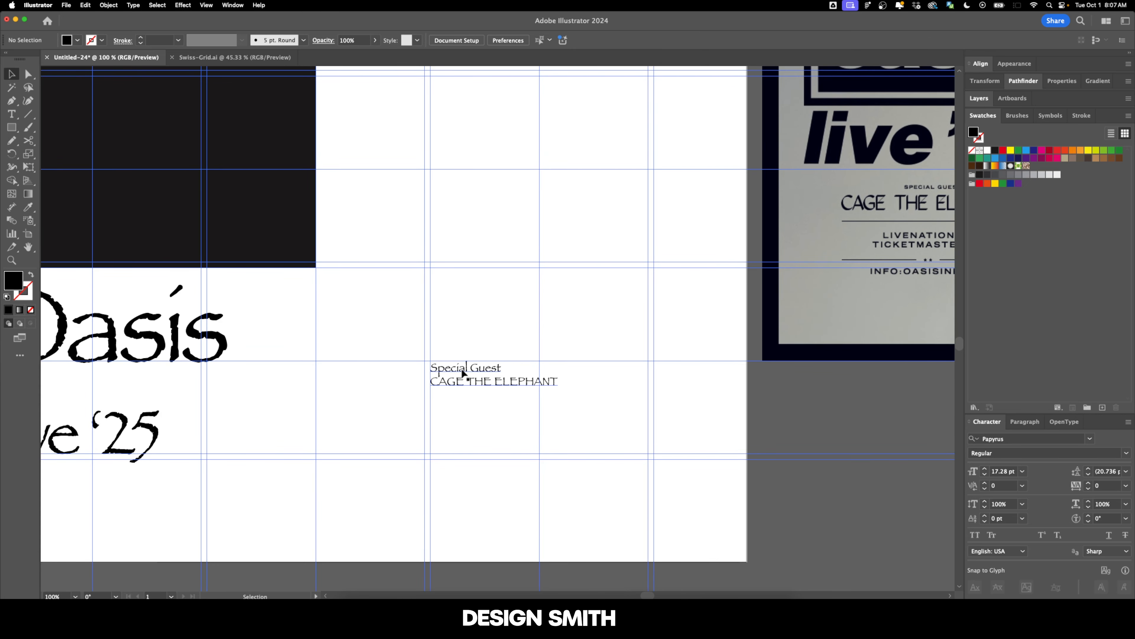
Step: Duplicate the special guest frame one grid row up, and replace the lower copy's text with "livenation.com", "ticketmaster.com" and "info: oasisnet.com"
{"action": "key", "text": "t"}
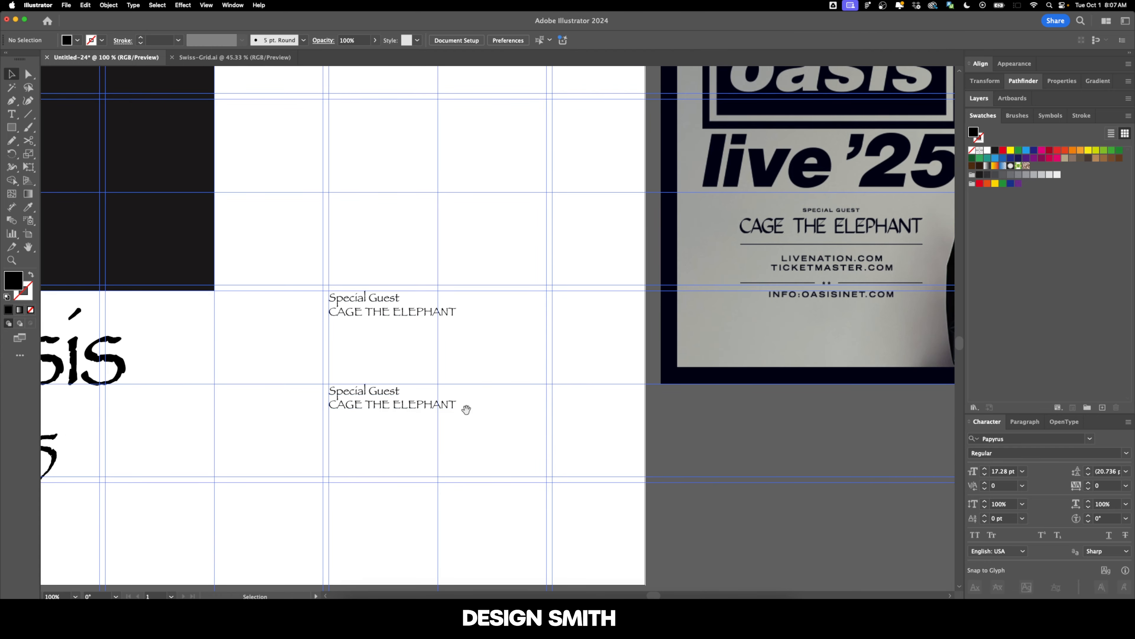
{"action": "left_click_drag", "start_coordinate": [467, 410], "coordinate": [457, 423]}
{"action": "key", "text": "t"}
{"action": "left_click_drag", "start_coordinate": [319, 405], "coordinate": [462, 442]}
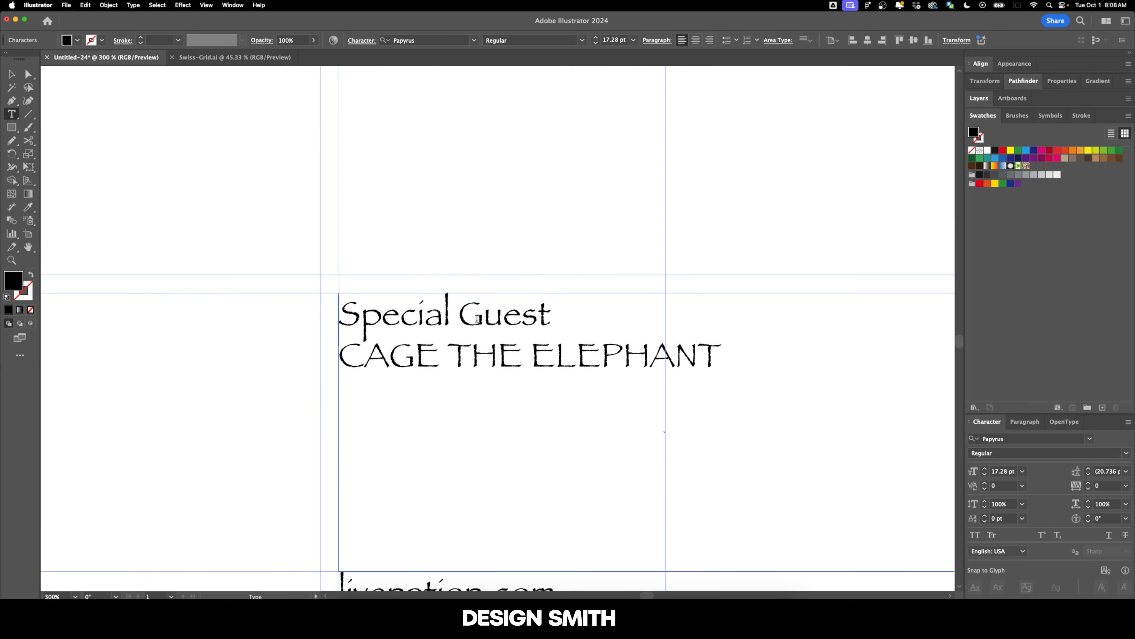
Step: Tighten the kerning between the characters of "Special Guest" and "CAGE THE ELEPHANT"
{"action": "key", "text": "Right"}
{"action": "left_click", "coordinate": [1006, 487]}
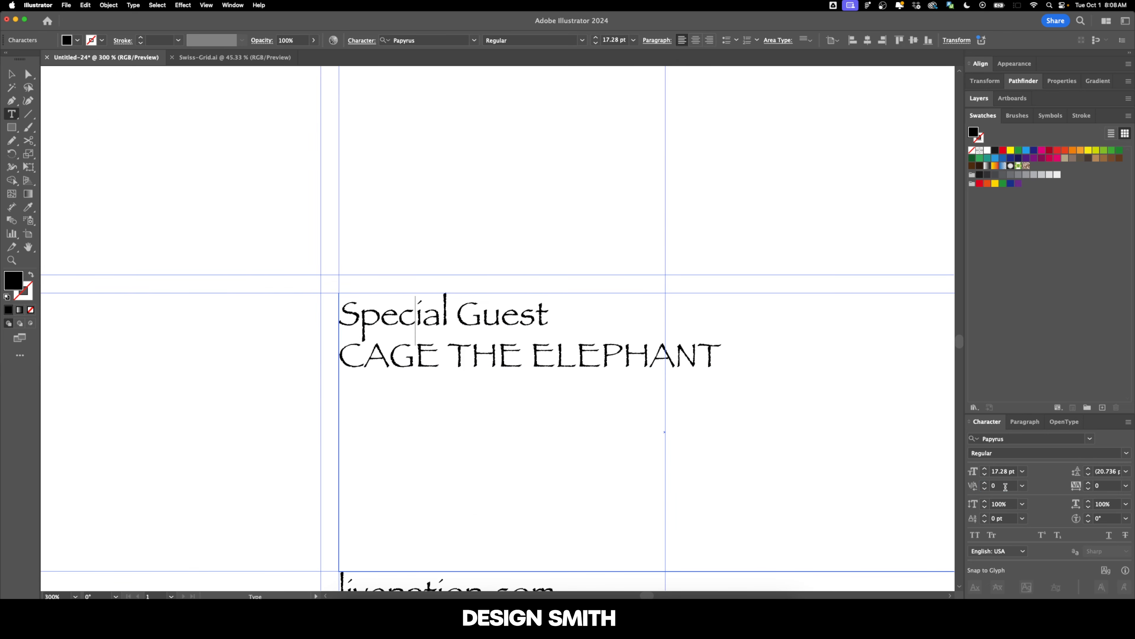
{"action": "left_click", "coordinate": [1005, 486]}
{"action": "left_click", "coordinate": [1005, 487]}
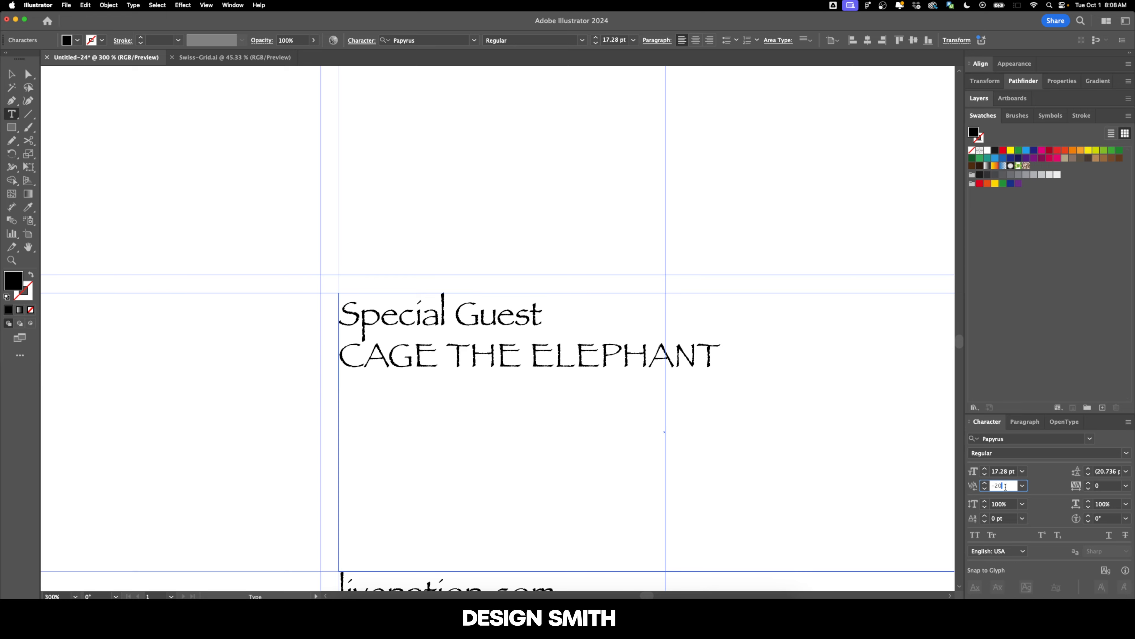
{"action": "left_click", "coordinate": [1005, 487]}
{"action": "key", "text": "shift+Down"}
{"action": "key", "text": "shift+Down"}
{"action": "key", "text": "shift+Down"}
{"action": "left_click", "coordinate": [1006, 487]}
{"action": "key", "text": "shift+Down"}
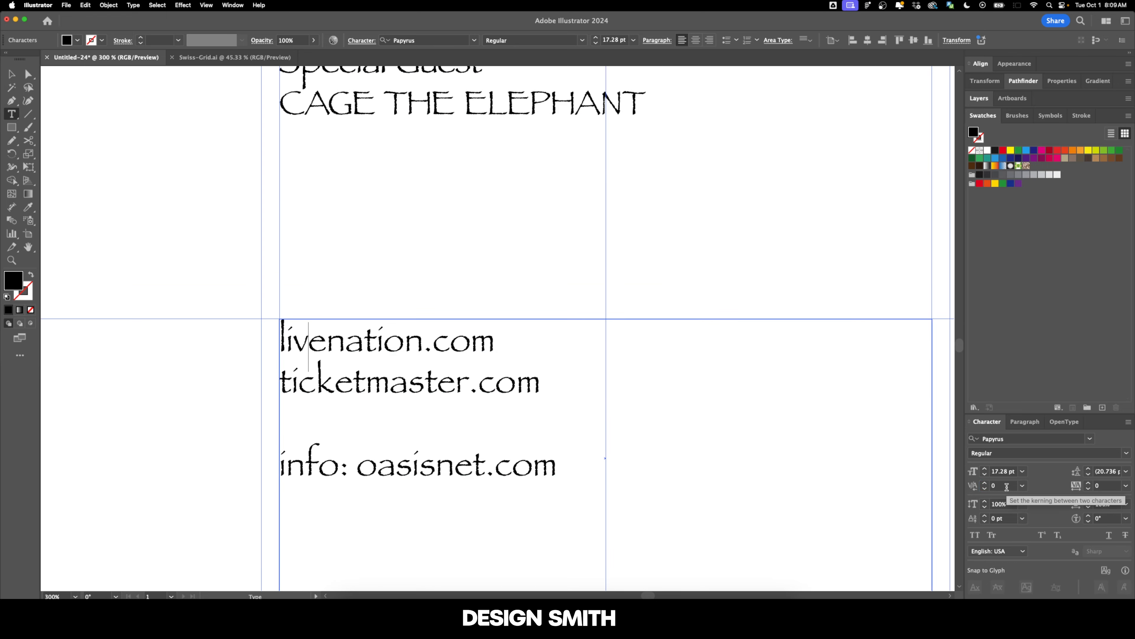
Step: Tighten the kerning in "livenation.com" and around the dot in "ticketmaster.com"
{"action": "left_click", "coordinate": [1005, 487]}
{"action": "key", "text": "shift+Down"}
{"action": "key", "text": "shift+Down"}
{"action": "left_click", "coordinate": [1007, 487]}
{"action": "key", "text": "shift+Down"}
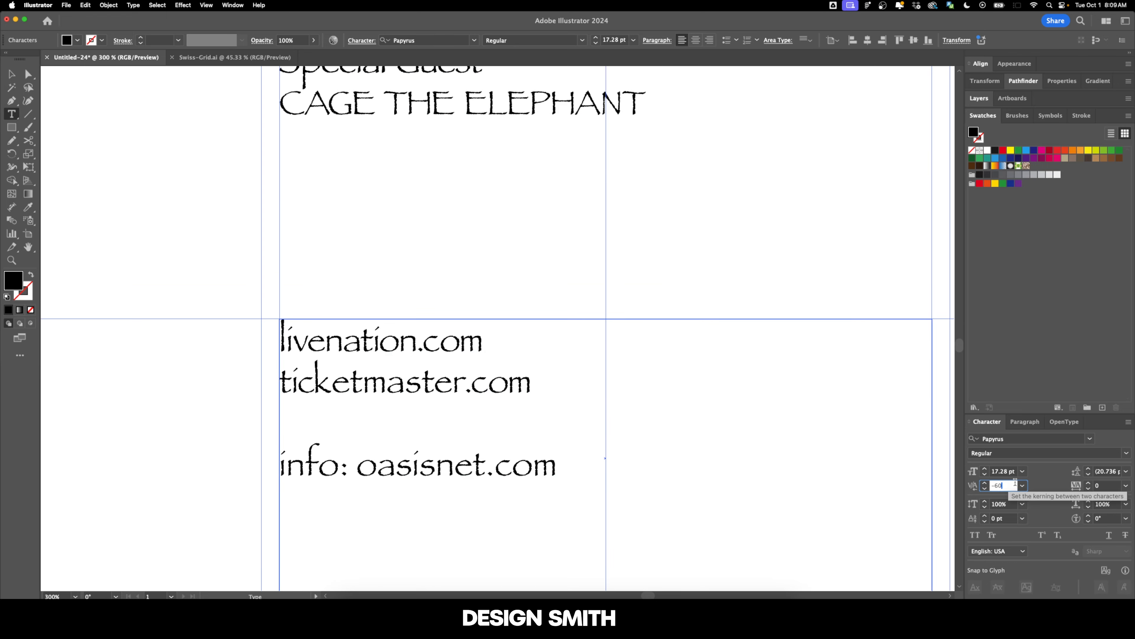
Step: Tighten the remaining letter pairs in "ticketmaster.com" one after another
{"action": "key", "text": "Right"}
{"action": "key", "text": "alt+Left"}
{"action": "key", "text": "Right"}
{"action": "key", "text": "alt+Left"}
{"action": "key", "text": "Right"}
{"action": "key", "text": "alt+Left"}
Step: Tighten the kerning between the characters of "info: oasisnet.com"
{"action": "left_click", "coordinate": [1006, 486]}
{"action": "key", "text": "shift+Down"}
{"action": "left_click", "coordinate": [1001, 486]}
{"action": "key", "text": "shift+Down"}
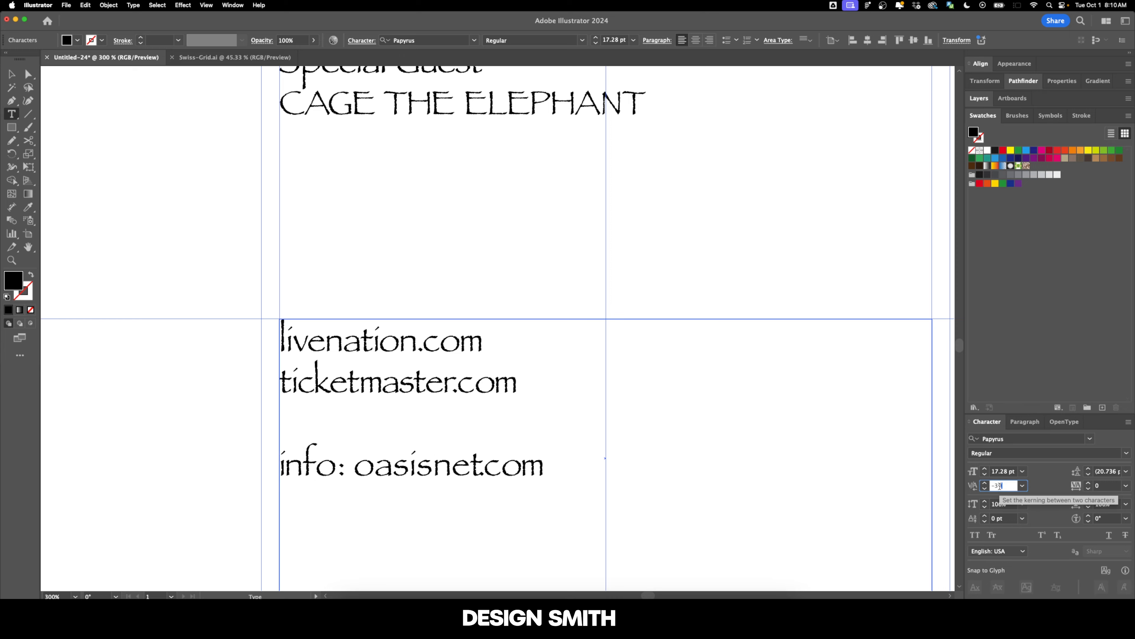
{"action": "key", "text": "shift+Down"}
{"action": "left_click", "coordinate": [999, 486]}
{"action": "key", "text": "shift+Down"}
{"action": "left_click", "coordinate": [1000, 486]}
{"action": "key", "text": "shift+Down"}
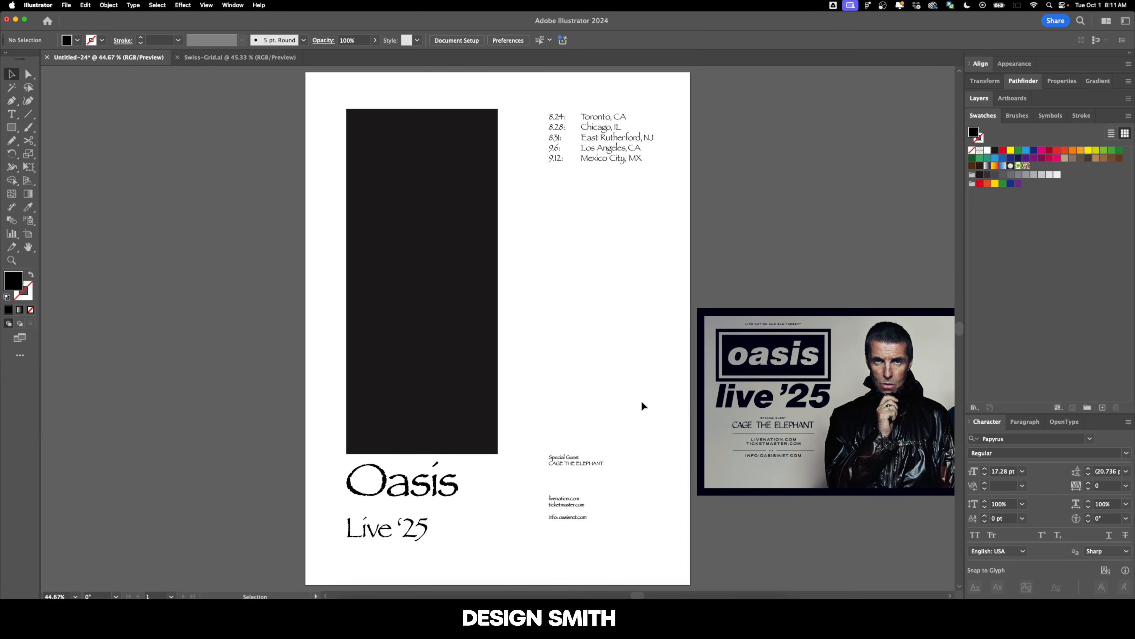
Step: Align the website text and the special guest text to the bottom of their frames
{"action": "scroll", "coordinate": [641, 406], "scroll_direction": "right", "scroll_amount": 2}
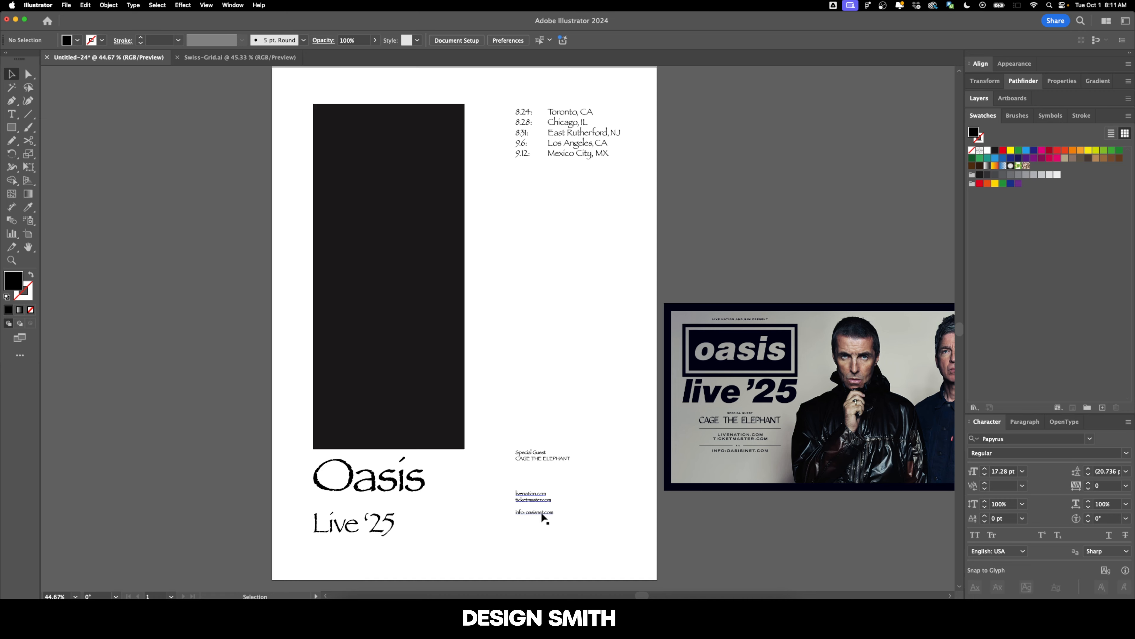
{"action": "scroll", "coordinate": [541, 517], "scroll_direction": "up", "scroll_amount": 1}
{"action": "left_click_drag", "start_coordinate": [566, 515], "coordinate": [557, 473]}
{"action": "scroll", "coordinate": [557, 473], "scroll_direction": "up", "scroll_amount": 3}
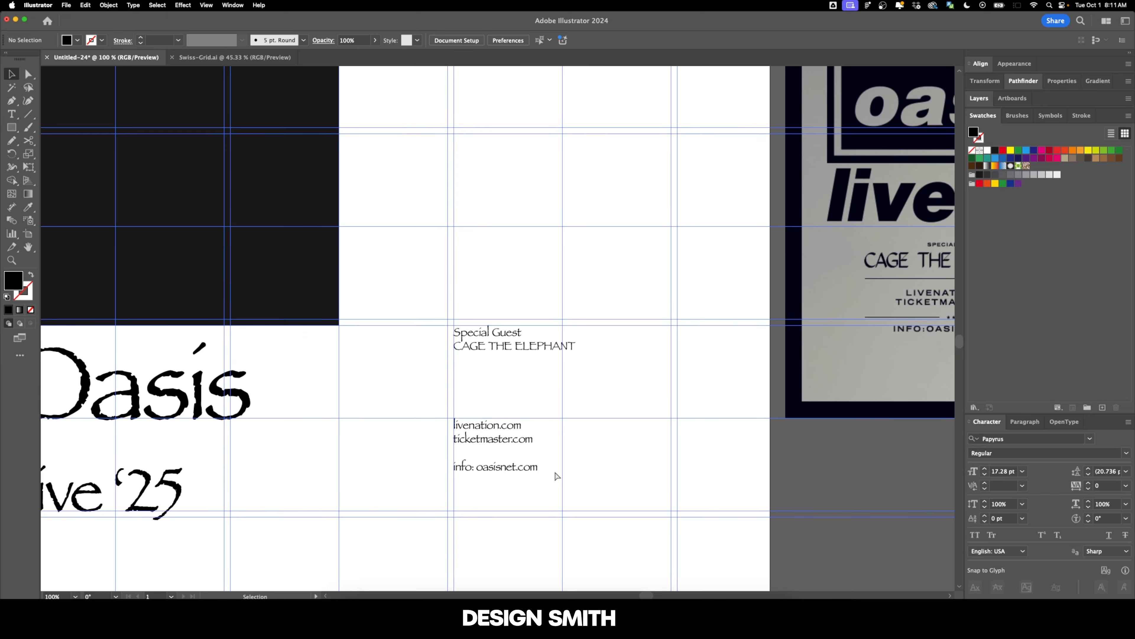
{"action": "scroll", "coordinate": [518, 404], "scroll_direction": "up", "scroll_amount": 1}
{"action": "left_click", "coordinate": [518, 405]}
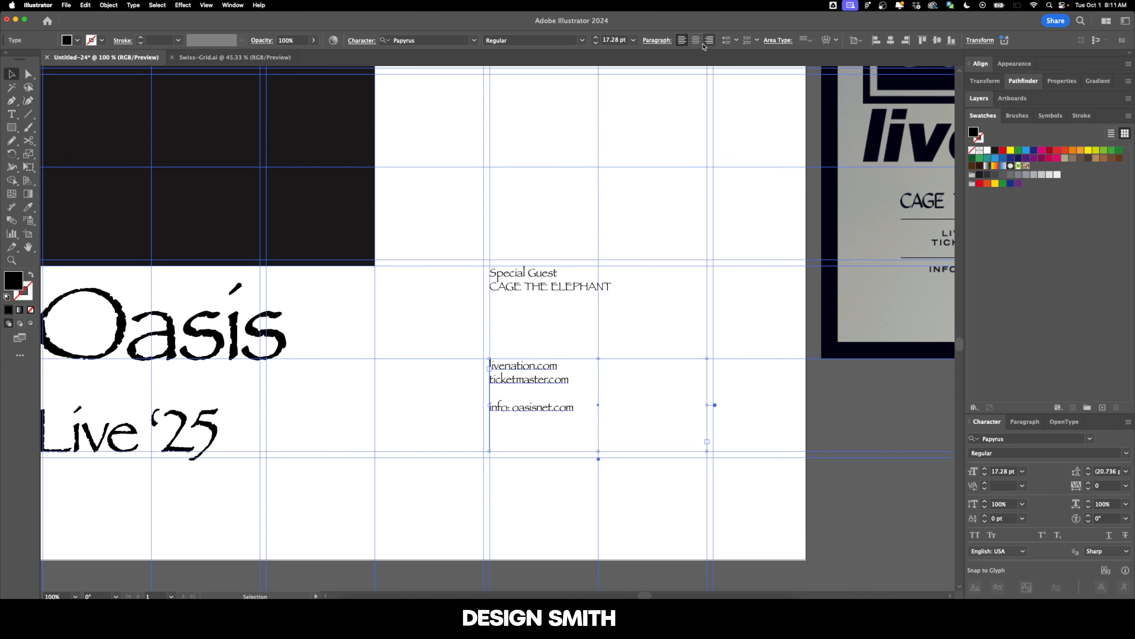
{"action": "left_click", "coordinate": [804, 40]}
{"action": "left_click", "coordinate": [819, 76]}
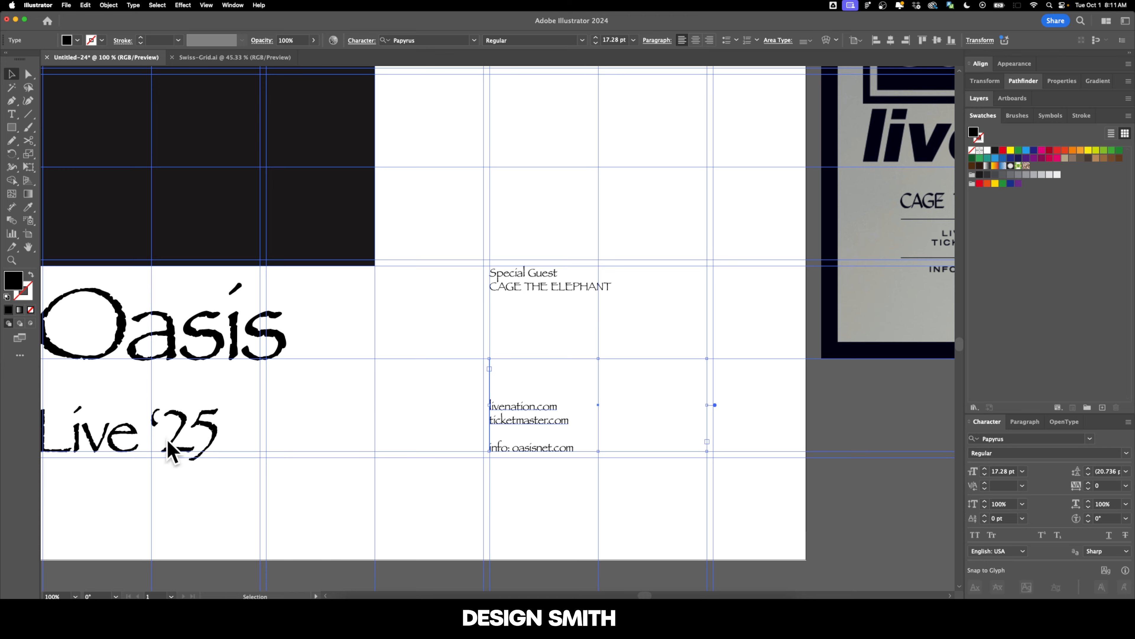
{"action": "left_click", "coordinate": [519, 273]}
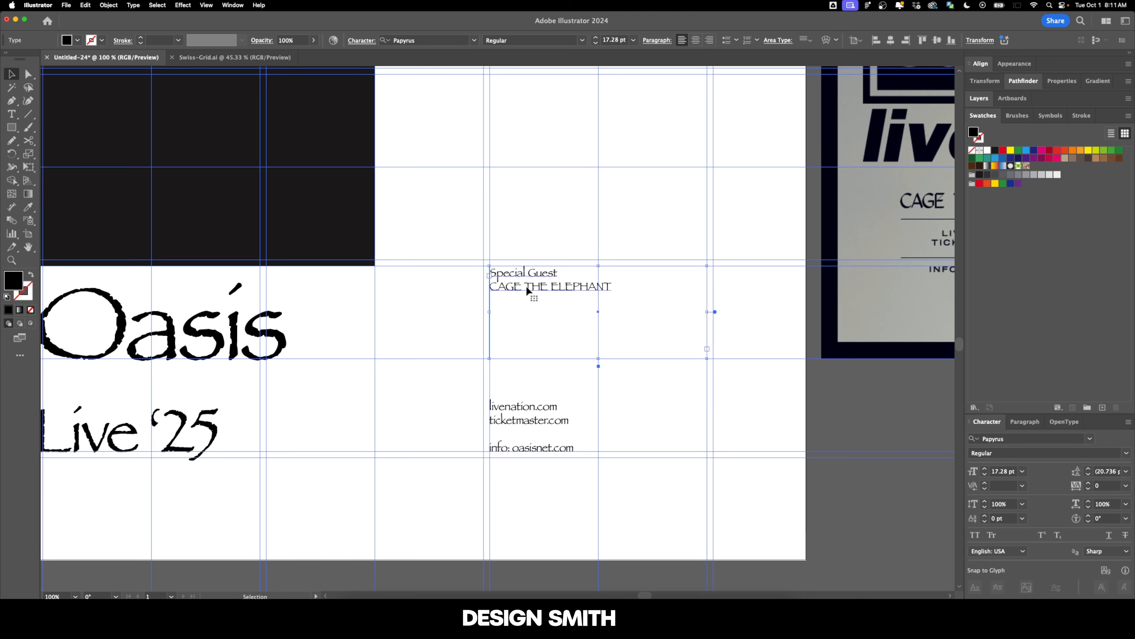
{"action": "left_click", "coordinate": [804, 40]}
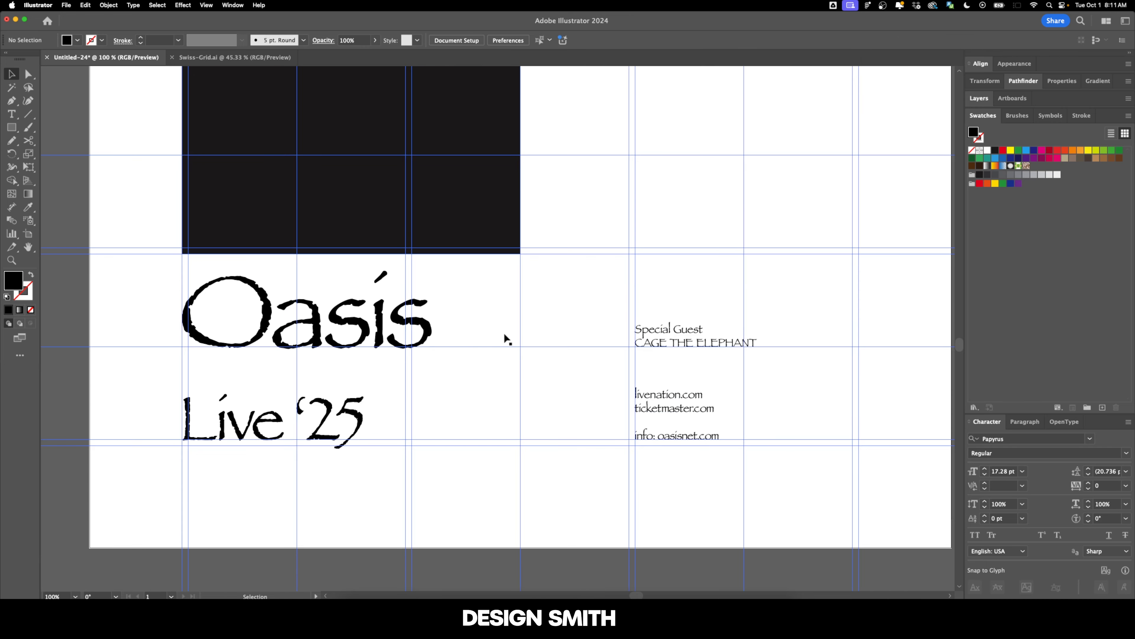
Step: Move the placed band photo over the black image placeholder
{"action": "key", "text": "super+0"}
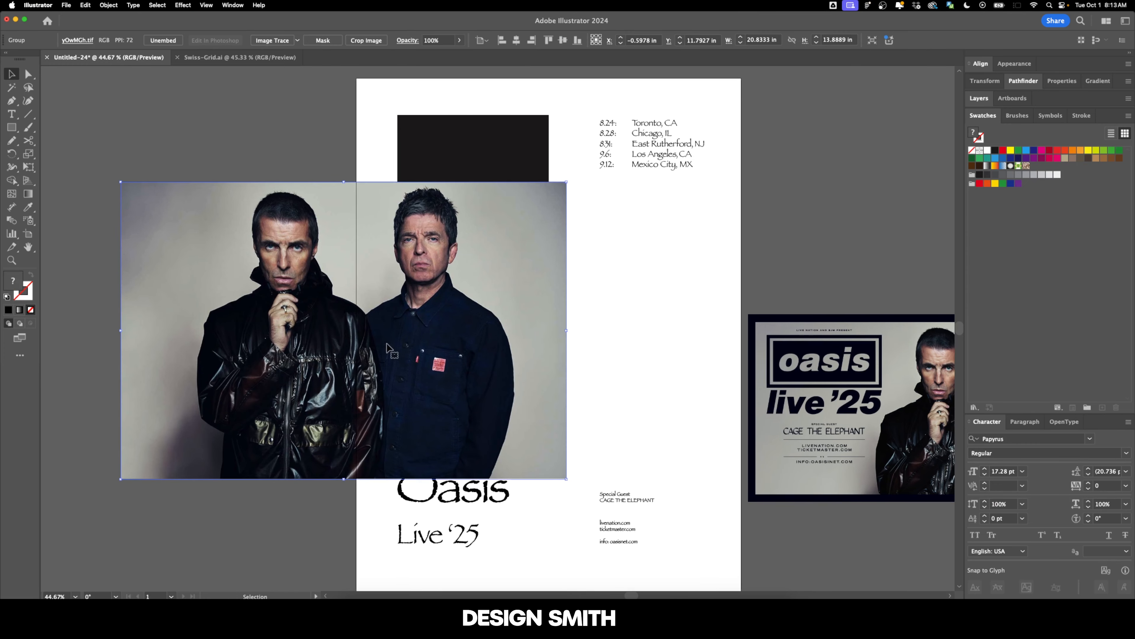
{"action": "left_click_drag", "start_coordinate": [391, 347], "coordinate": [514, 308]}
{"action": "scroll", "coordinate": [581, 291], "scroll_direction": "right", "scroll_amount": 5}
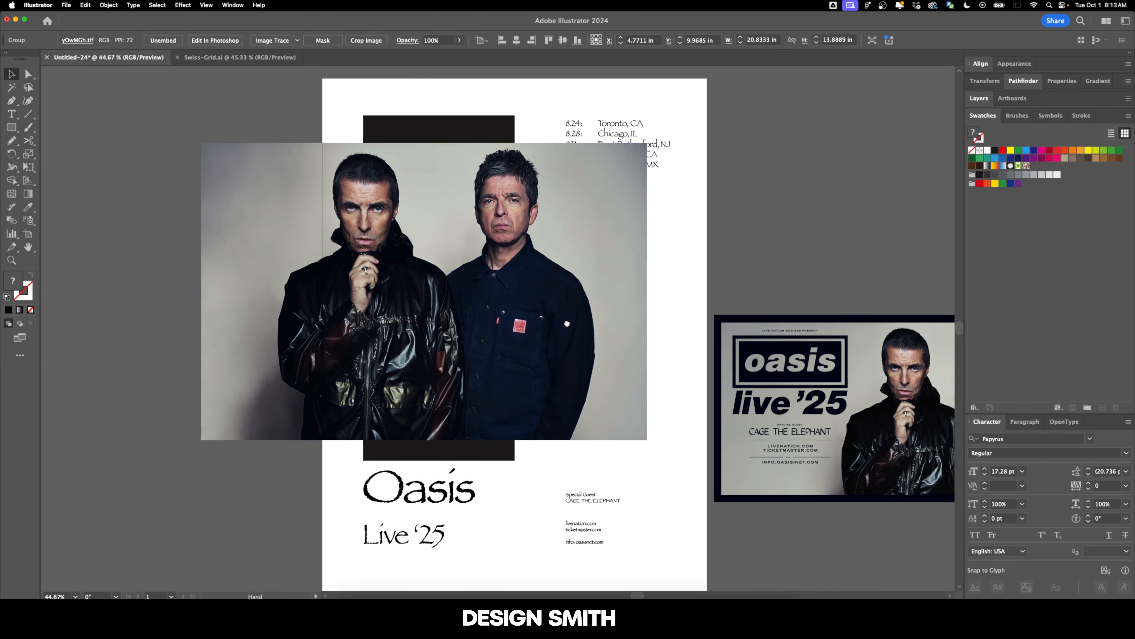
Step: Move the band photo off the artboard so the black image placeholder is uncovered
{"action": "left_click", "coordinate": [646, 274]}
{"action": "scroll", "coordinate": [612, 270], "scroll_direction": "up", "scroll_amount": 2}
{"action": "scroll", "coordinate": [613, 270], "scroll_direction": "left", "scroll_amount": 1}
{"action": "left_click", "coordinate": [397, 167]}
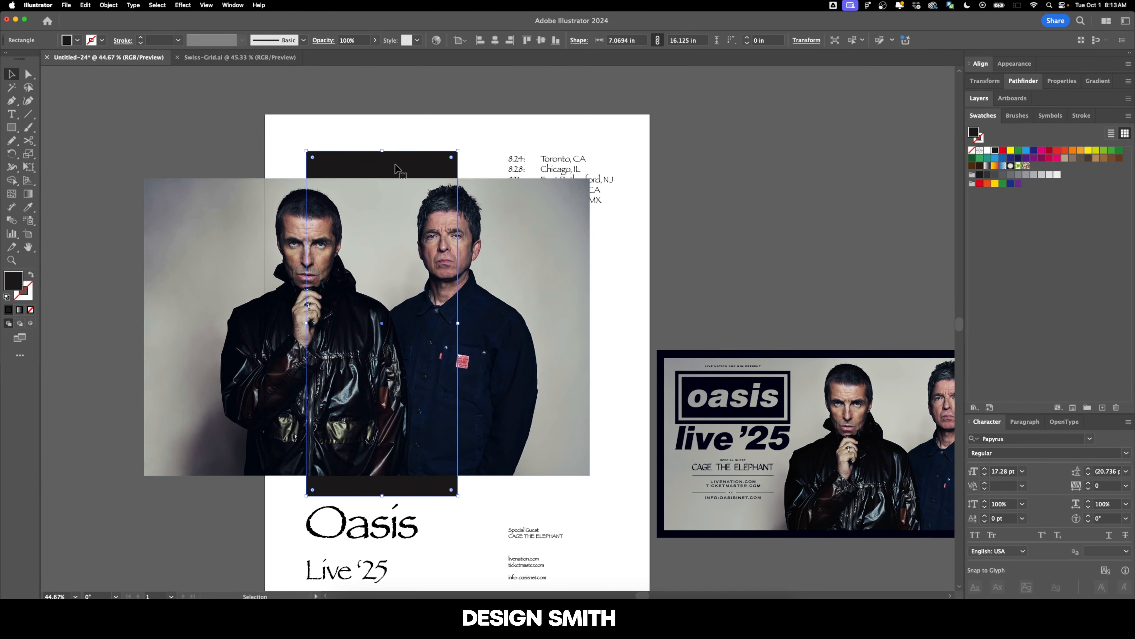
{"action": "left_click_drag", "start_coordinate": [481, 290], "coordinate": [817, 279]}
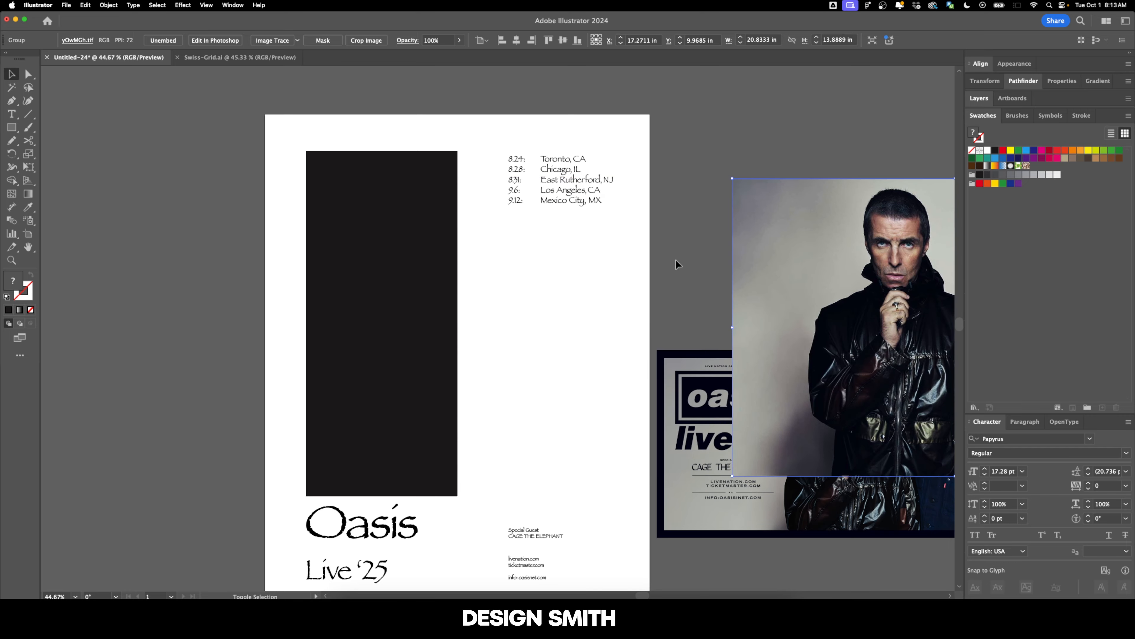
{"action": "left_click", "coordinate": [675, 260]}
Step: Show the guides and centre the single vertical guide between the placeholder's right edge and the dates column
{"action": "scroll", "coordinate": [515, 214], "scroll_direction": "up", "scroll_amount": 2}
{"action": "key", "text": "super+semicolon"}
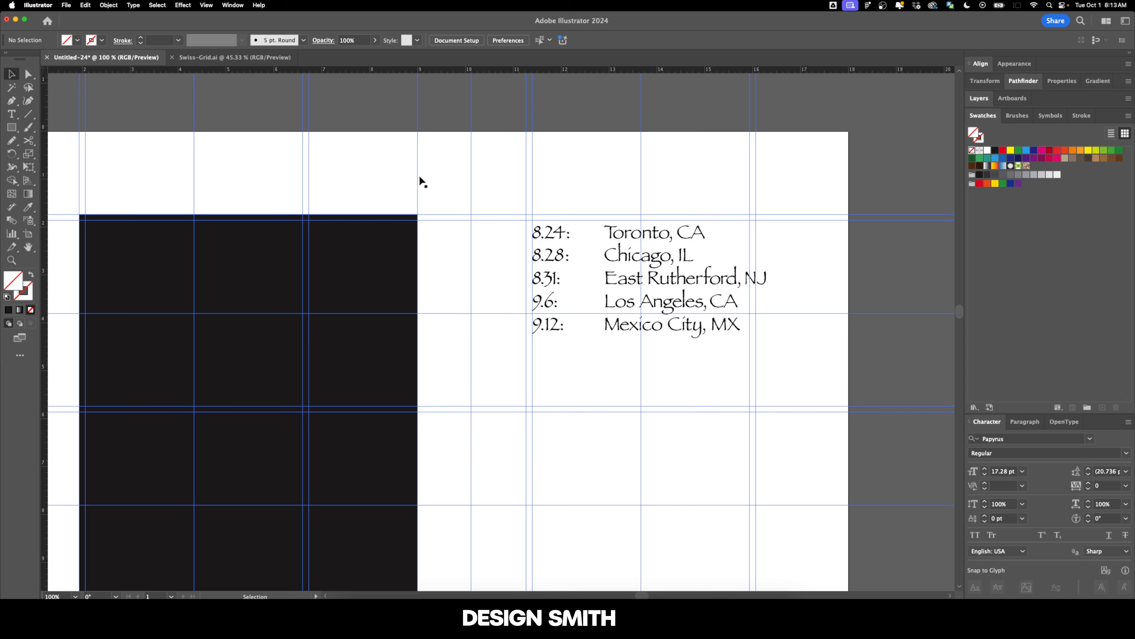
{"action": "key", "text": "super+a"}
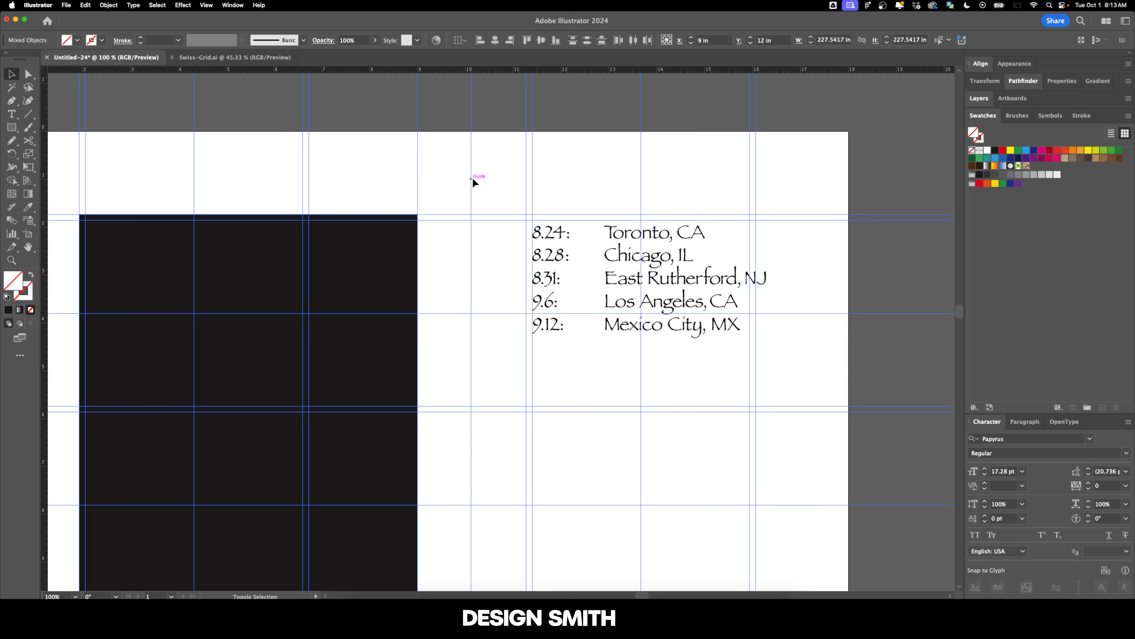
{"action": "left_click", "coordinate": [526, 184]}
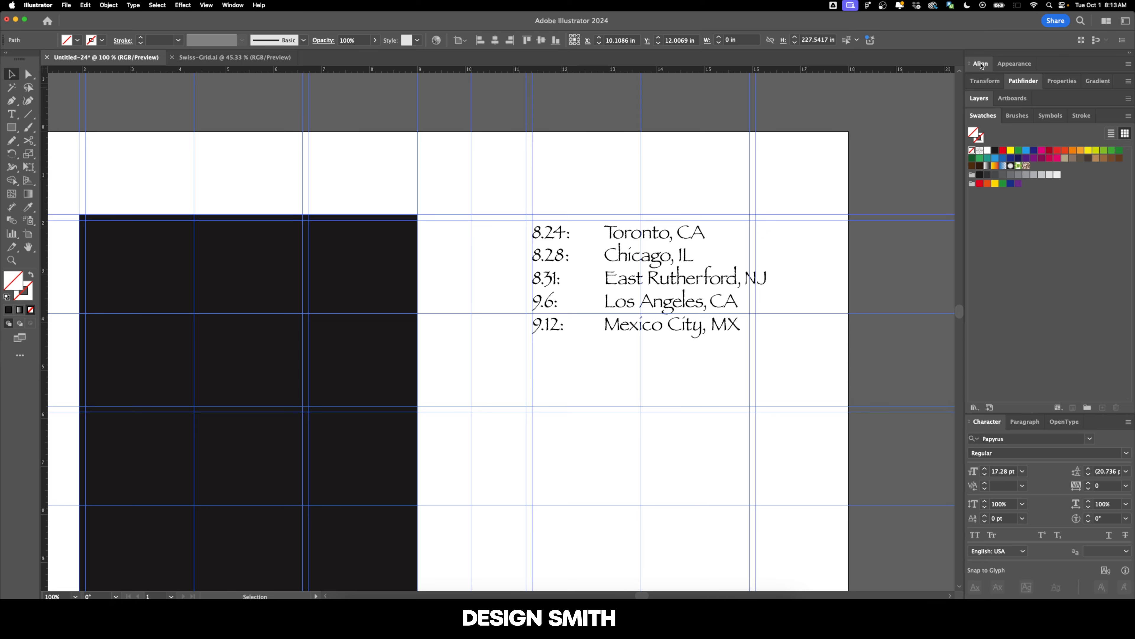
{"action": "left_click", "coordinate": [980, 64]}
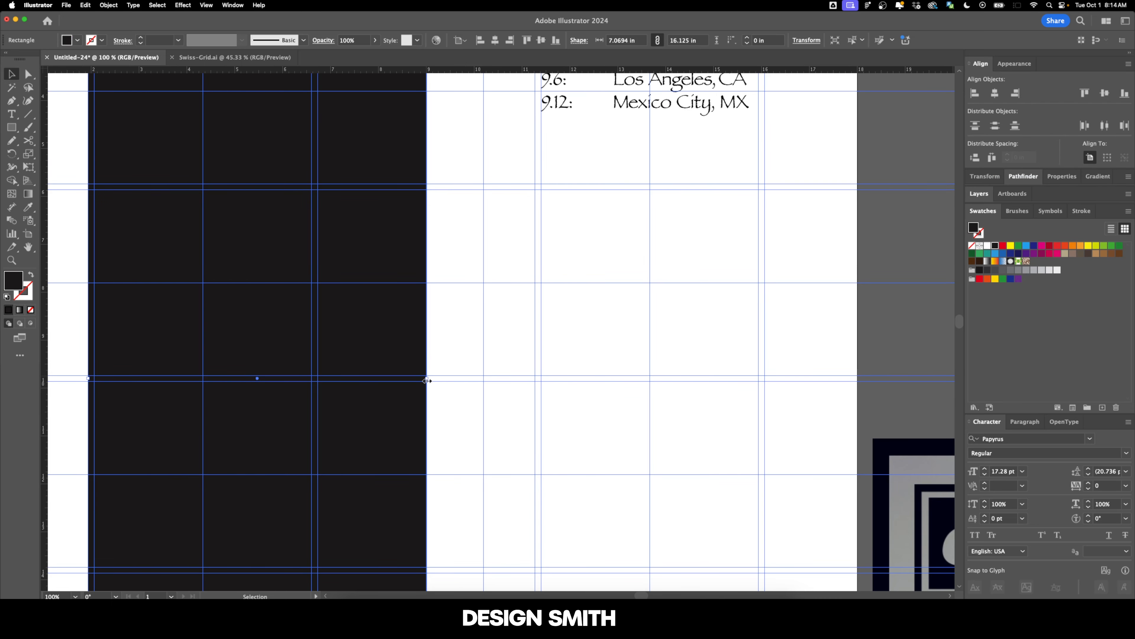
Step: Widen the black placeholder to the centred vertical guide beside the dates, making it about 8.26 in wide
{"action": "left_click_drag", "start_coordinate": [427, 380], "coordinate": [486, 329]}
{"action": "left_click", "coordinate": [510, 345]}
{"action": "scroll", "coordinate": [510, 346], "scroll_direction": "down", "scroll_amount": 4}
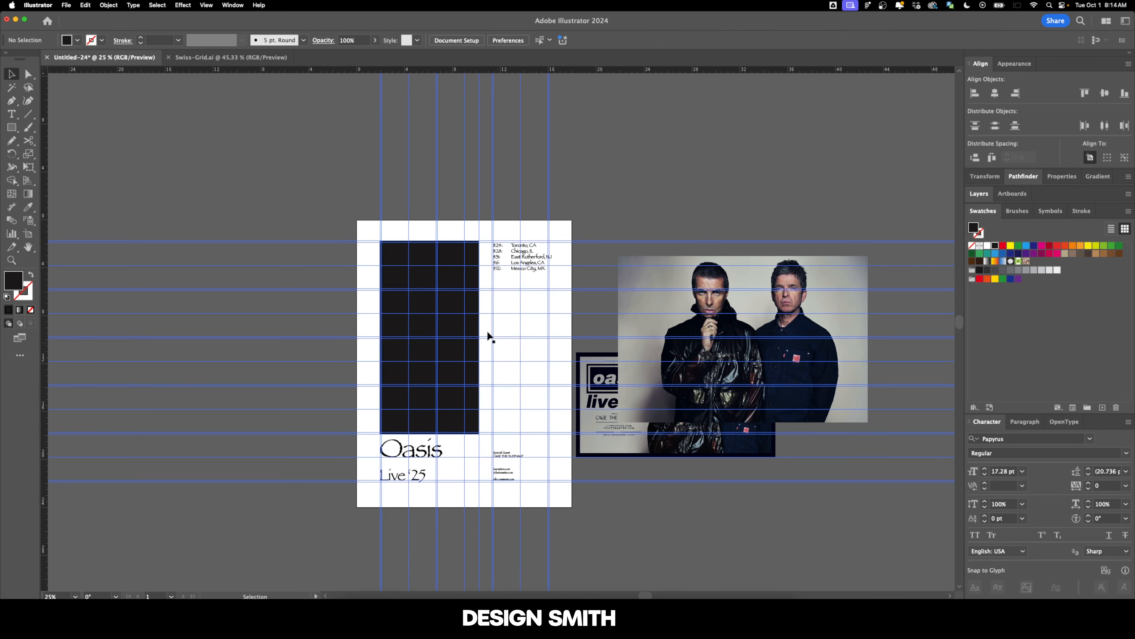
Step: Hide the guides and move the band photo over the placeholder, enlarging it proportionally to about 24.71 by 16.47 in
{"action": "scroll", "coordinate": [456, 308], "scroll_direction": "up", "scroll_amount": 1}
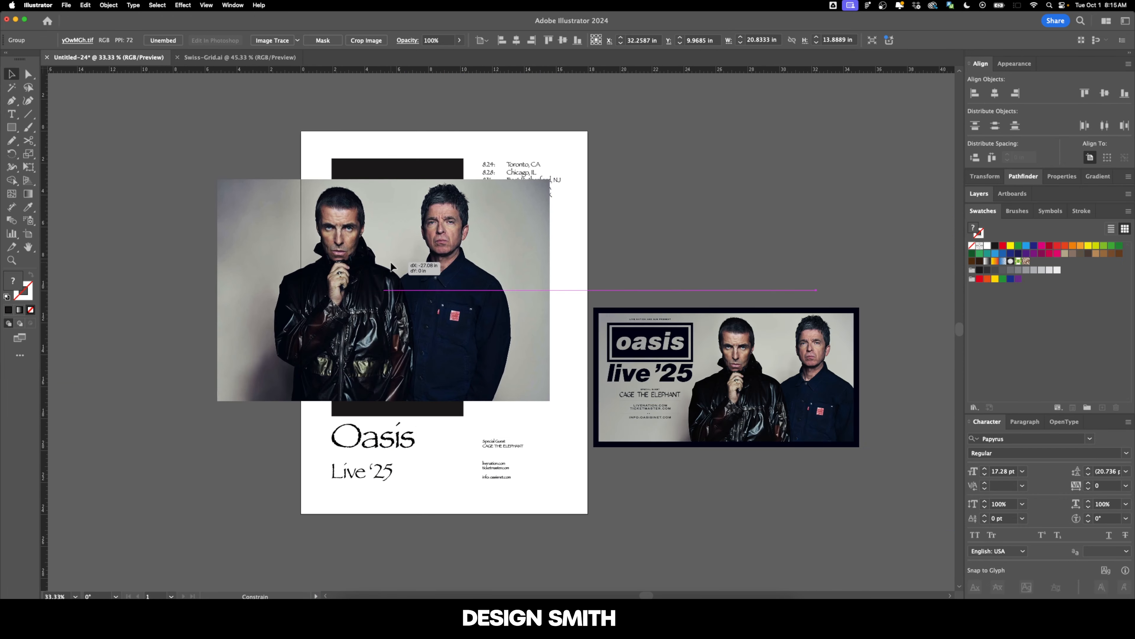
{"action": "left_click_drag", "start_coordinate": [388, 266], "coordinate": [398, 266]}
{"action": "scroll", "coordinate": [367, 249], "scroll_direction": "up", "scroll_amount": 1}
{"action": "mouse_move", "coordinate": [410, 160]}
{"action": "left_mouse_down"}
{"action": "mouse_move", "coordinate": [444, 211]}
{"action": "mouse_move", "coordinate": [430, 162]}
{"action": "left_mouse_up"}
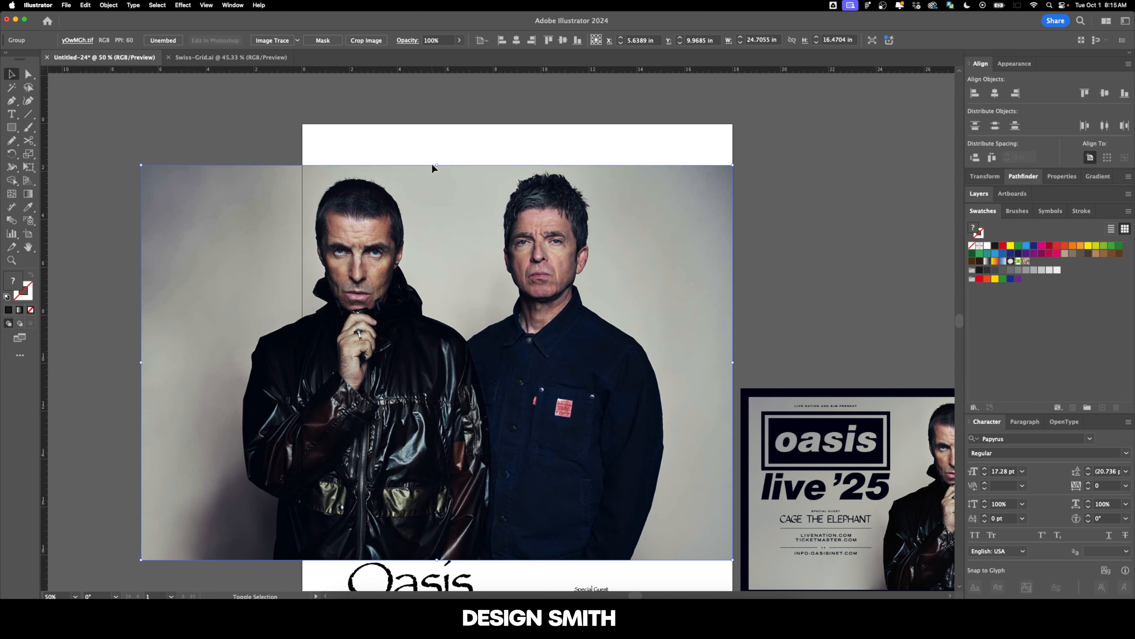
Step: Send the band photo behind the black placeholder and clip it to the placeholder with a clipping mask
{"action": "scroll", "coordinate": [471, 218], "scroll_direction": "left", "scroll_amount": 3}
{"action": "key", "text": "super+shift+bracketleft"}
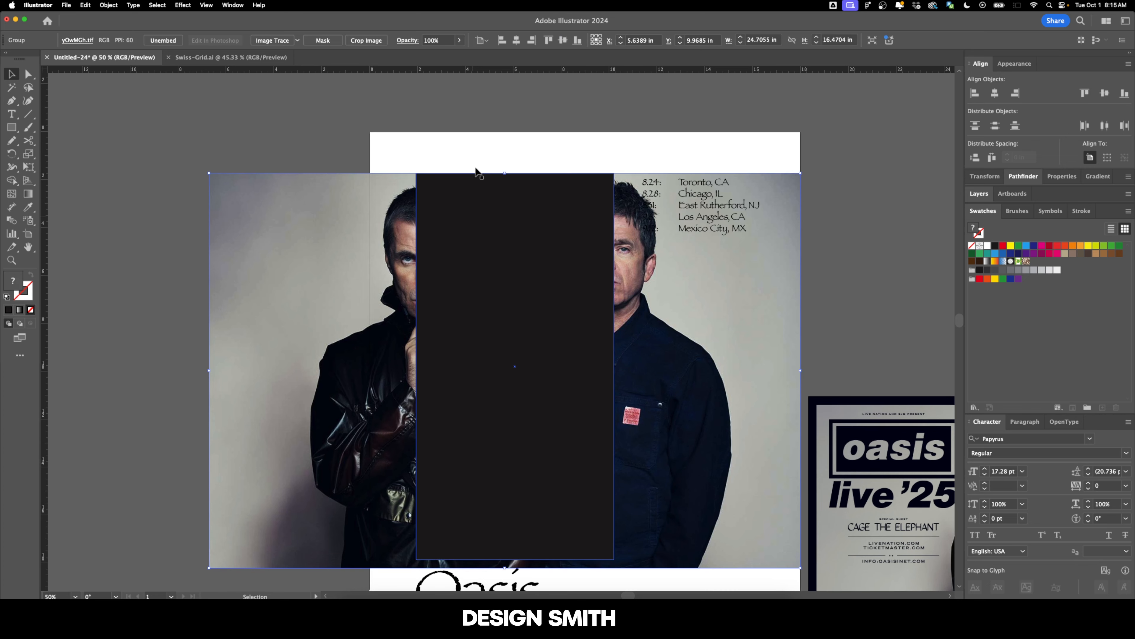
{"action": "left_click", "coordinate": [446, 274]}
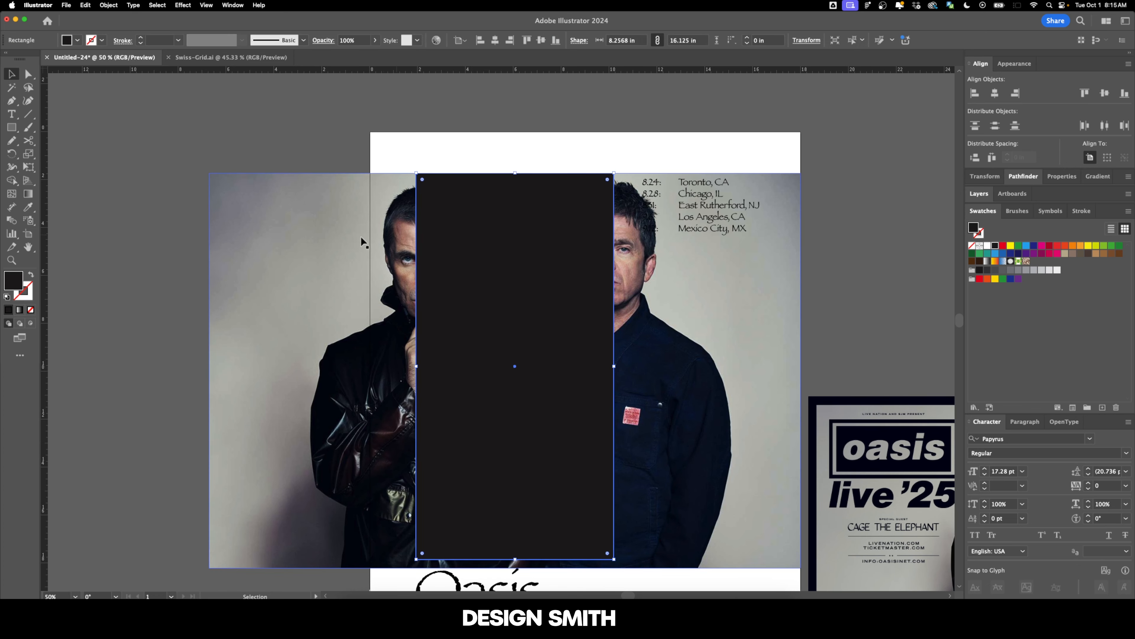
{"action": "left_click", "coordinate": [337, 211], "text": "shift"}
{"action": "key", "text": "super+7"}
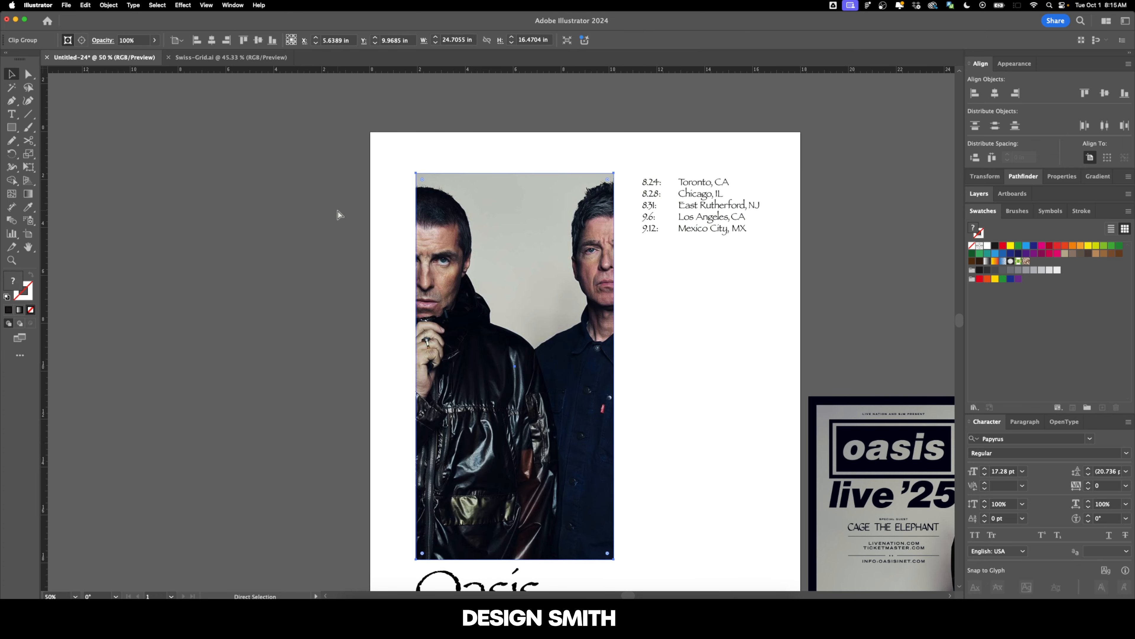
Step: Nudge the photo slightly left inside its clipping mask and preview the poster in full screen
{"action": "scroll", "coordinate": [438, 209], "scroll_direction": "right", "scroll_amount": 3}
{"action": "scroll", "coordinate": [438, 209], "scroll_direction": "down", "scroll_amount": 2}
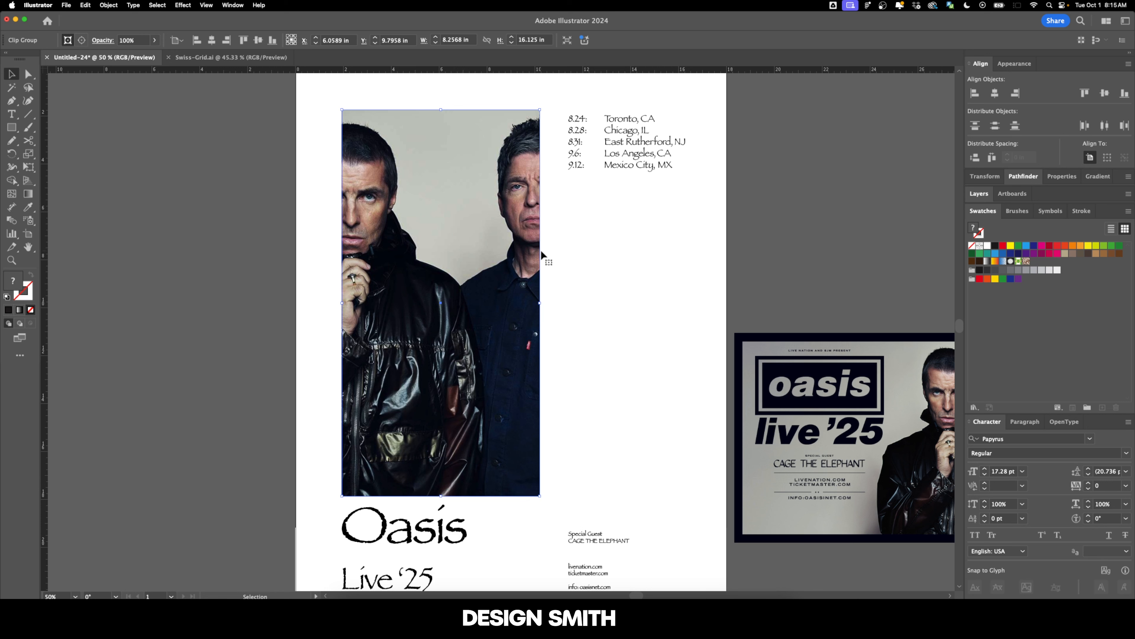
{"action": "double_click", "coordinate": [463, 238]}
{"action": "key", "text": "Left"}
{"action": "key", "text": "Left"}
{"action": "key", "text": "Left"}
{"action": "key", "text": "Left"}
{"action": "key", "text": "Left"}
{"action": "key", "text": "Left"}
{"action": "key", "text": "Left"}
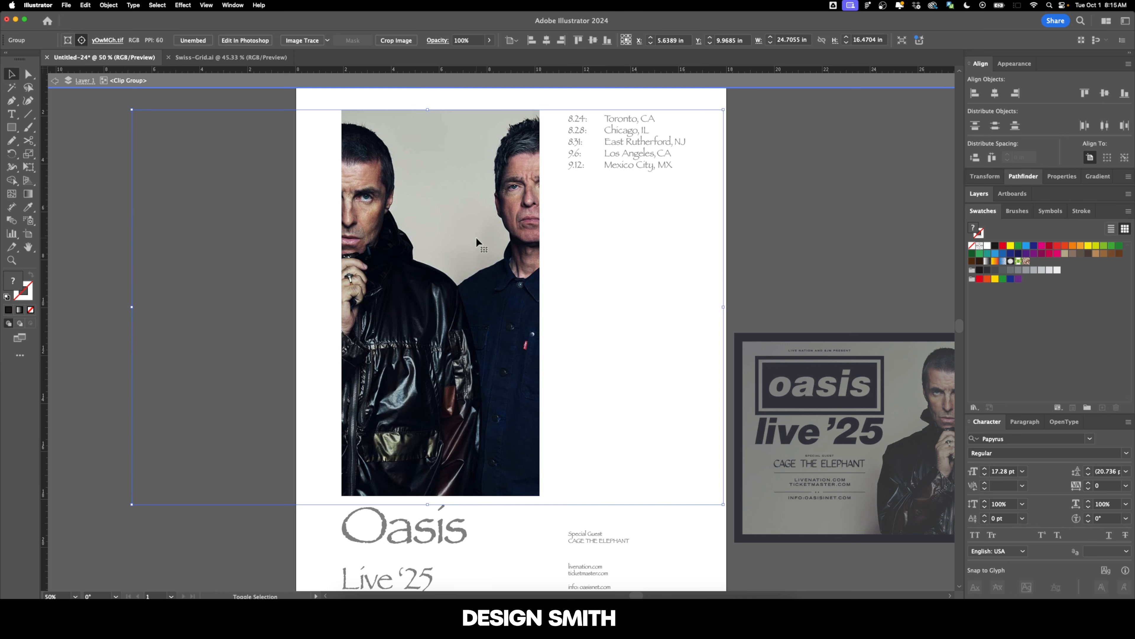
{"action": "key", "text": "shift+f"}
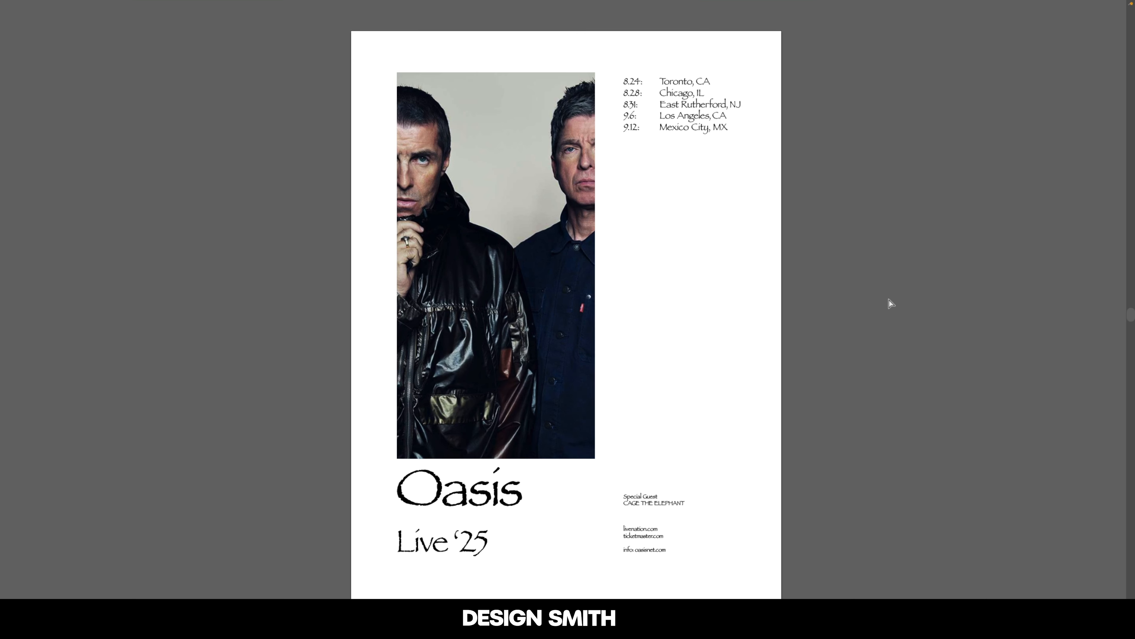